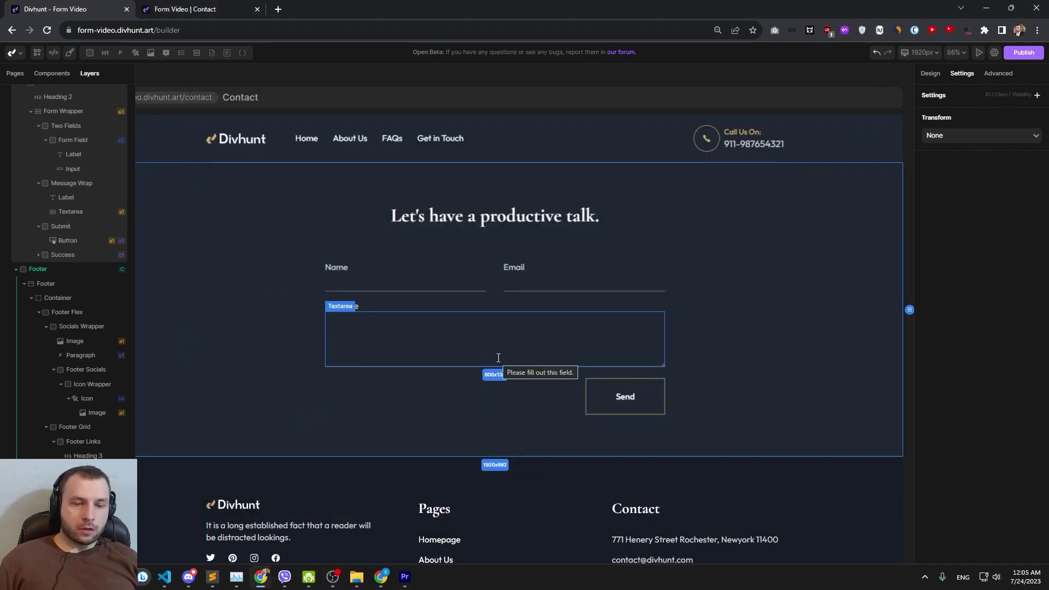
- Inspect the contact Form Wrapper, then its Message label and message textarea
click(496, 295)
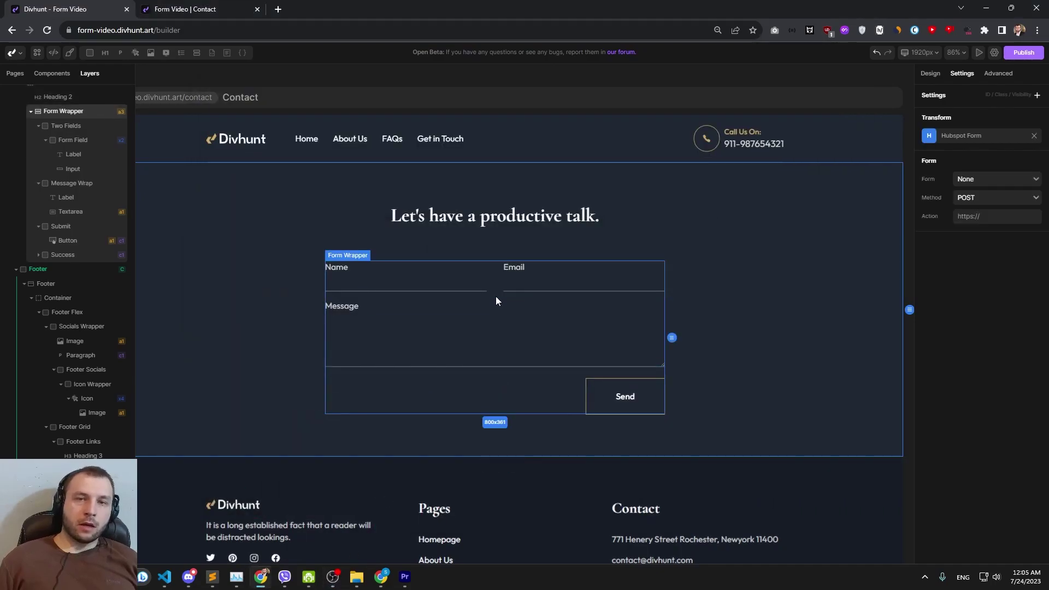
scroll(496, 296, up, 2)
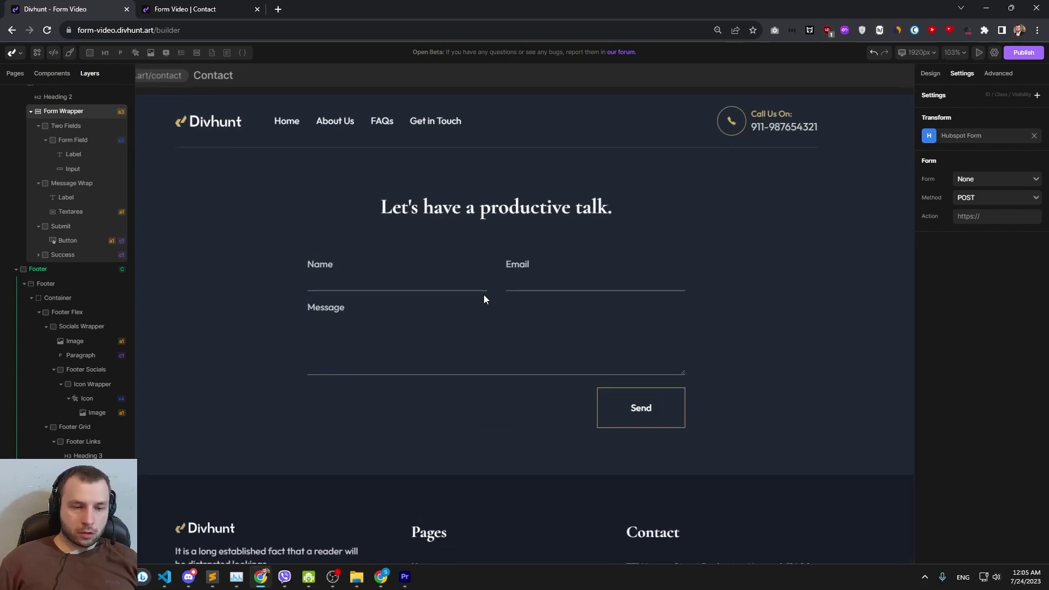
scroll(489, 299, up, 1)
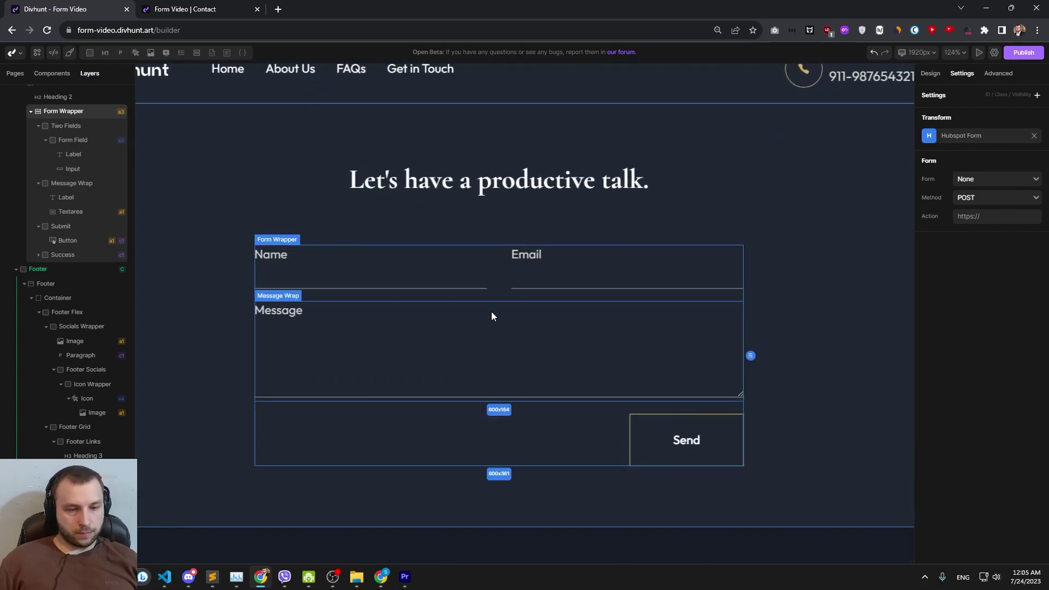
click(300, 315)
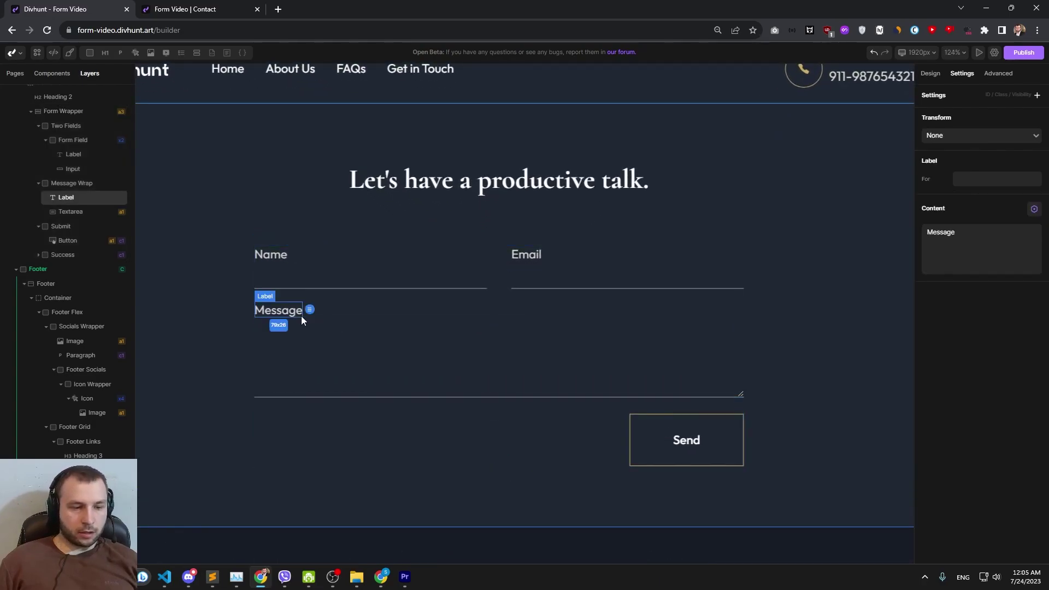
click(382, 355)
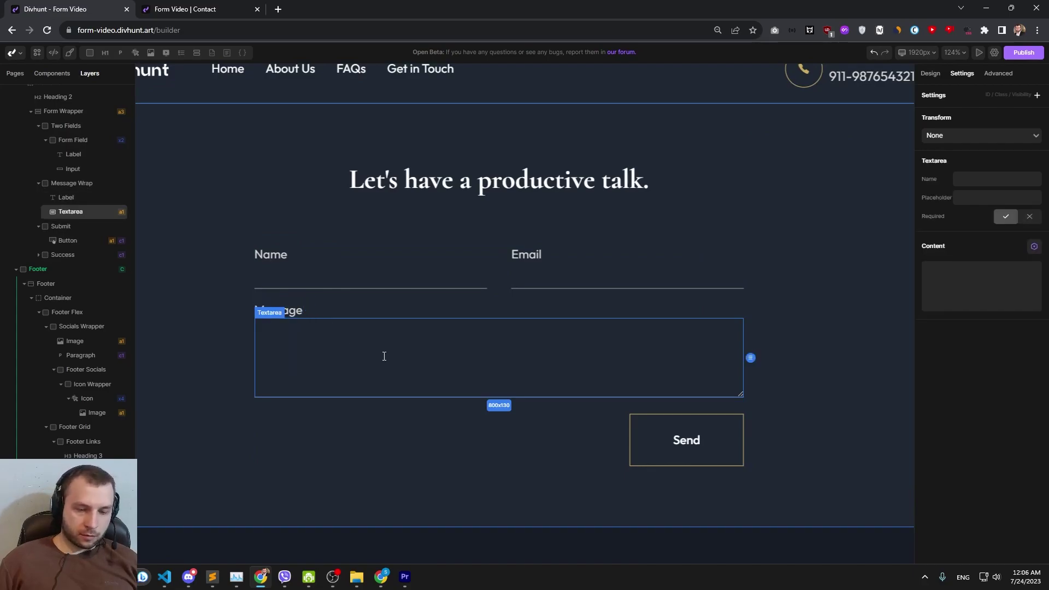
scroll(462, 328, down, 2)
- Compare HubSpot's Test Form fields (Full name, Email, Message), then go back to the Divhunt builder
click(381, 576)
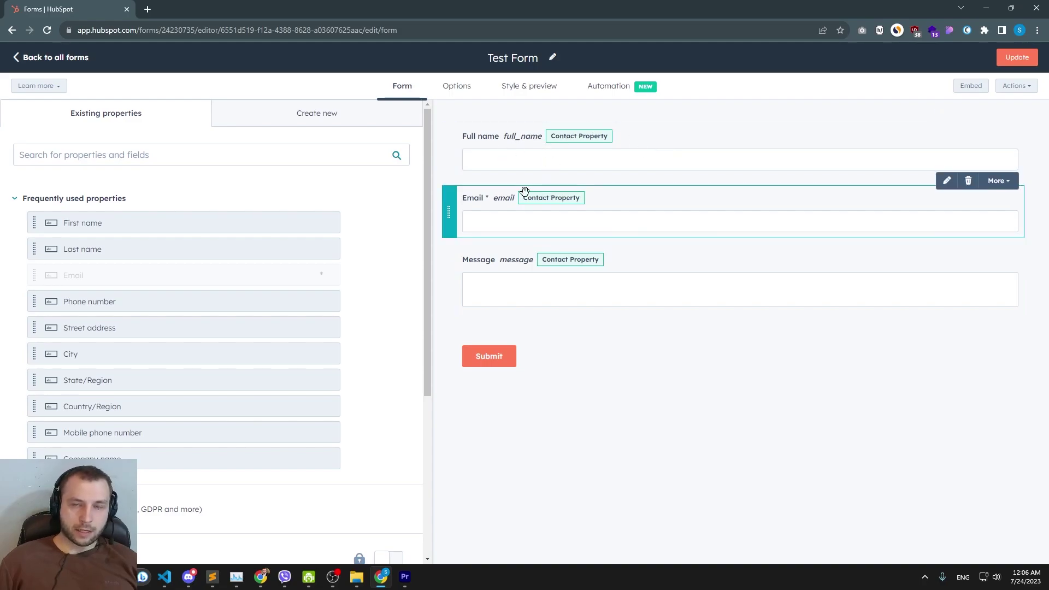
click(381, 577)
click(482, 303)
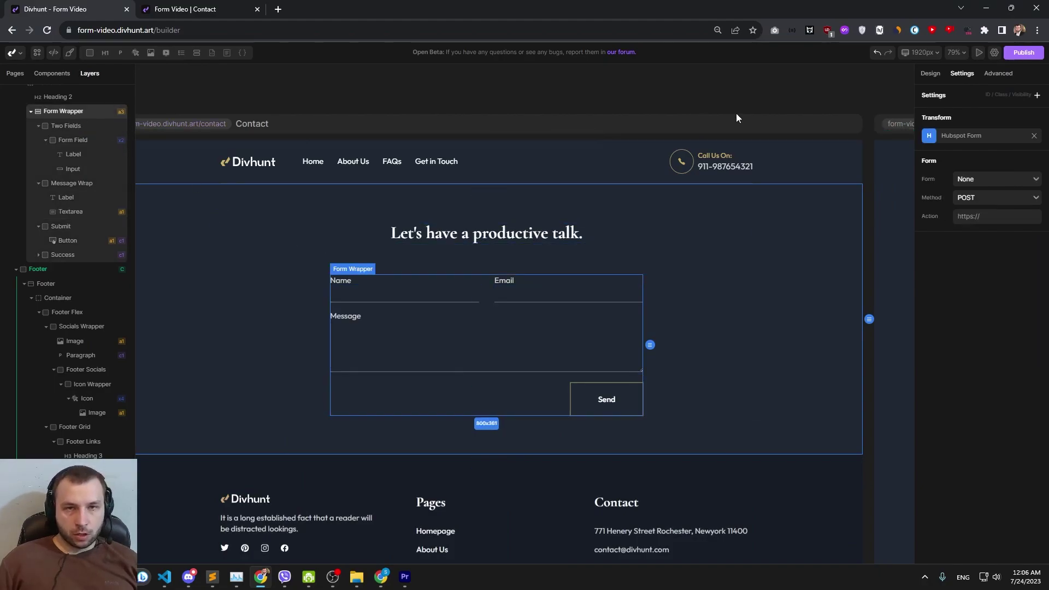
click(994, 52)
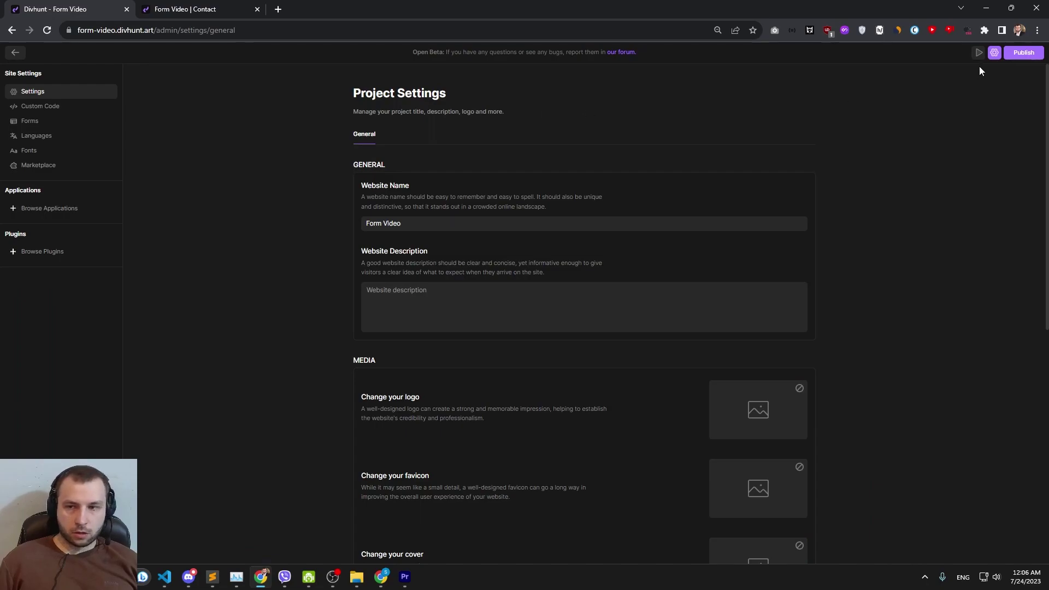
click(36, 252)
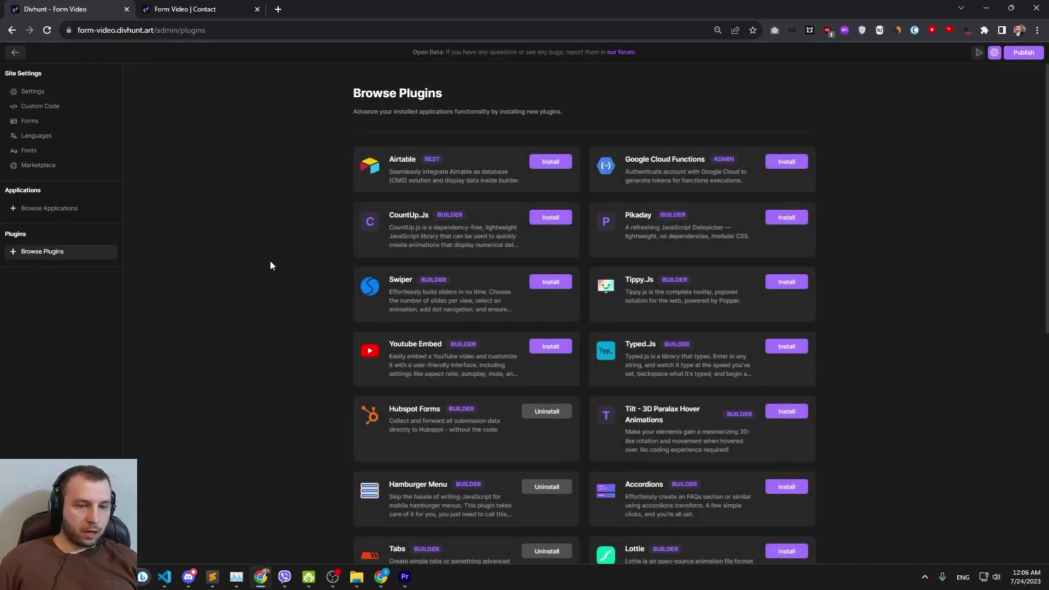
scroll(398, 329, down, 1)
drag(390, 353, 437, 353)
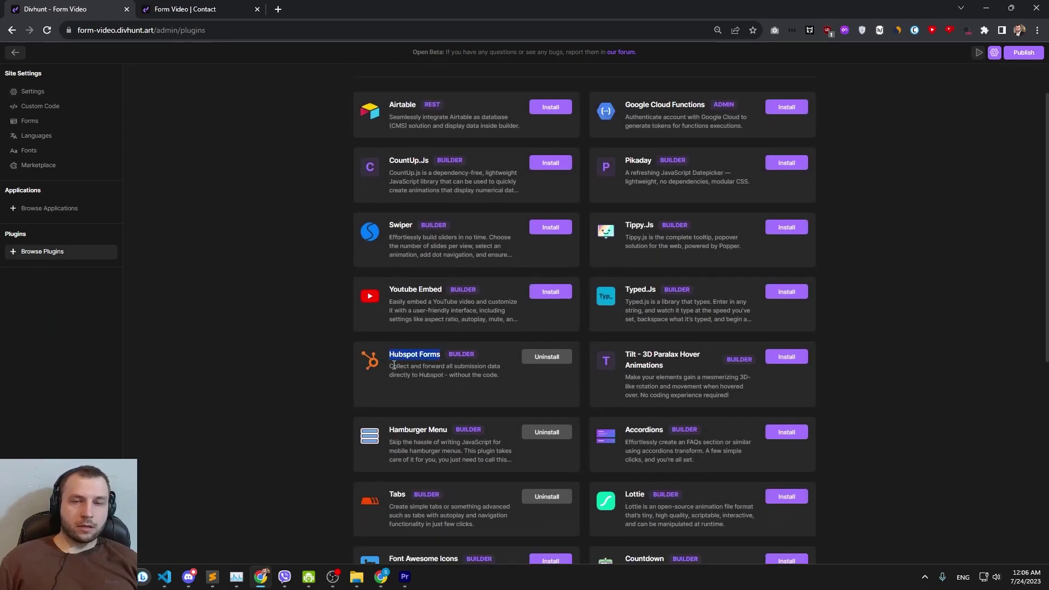
click(994, 53)
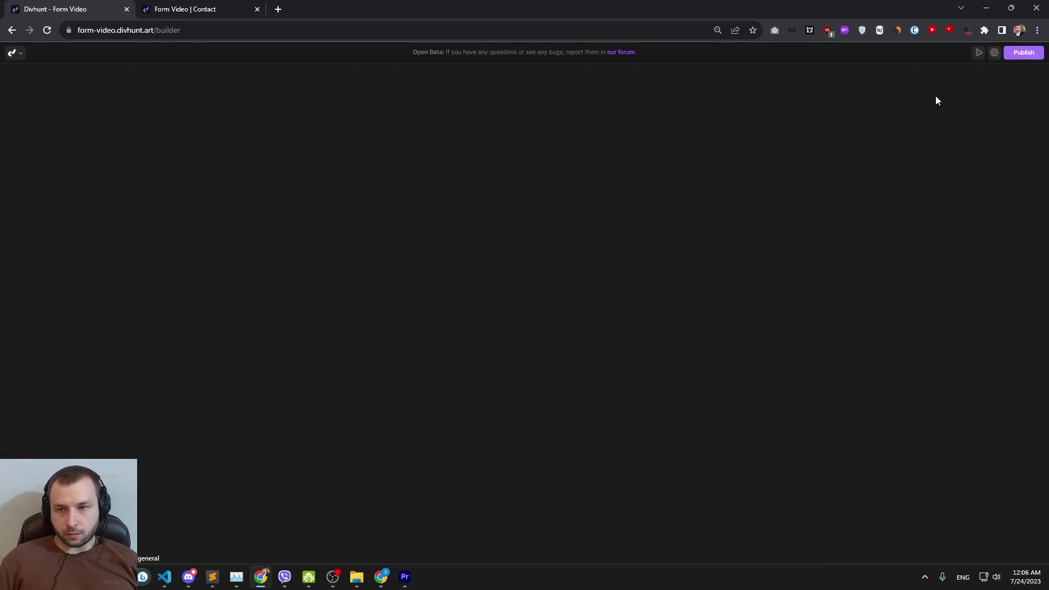
- Remove and re-apply the Hubspot Form transform on the Form Wrapper
click(486, 302)
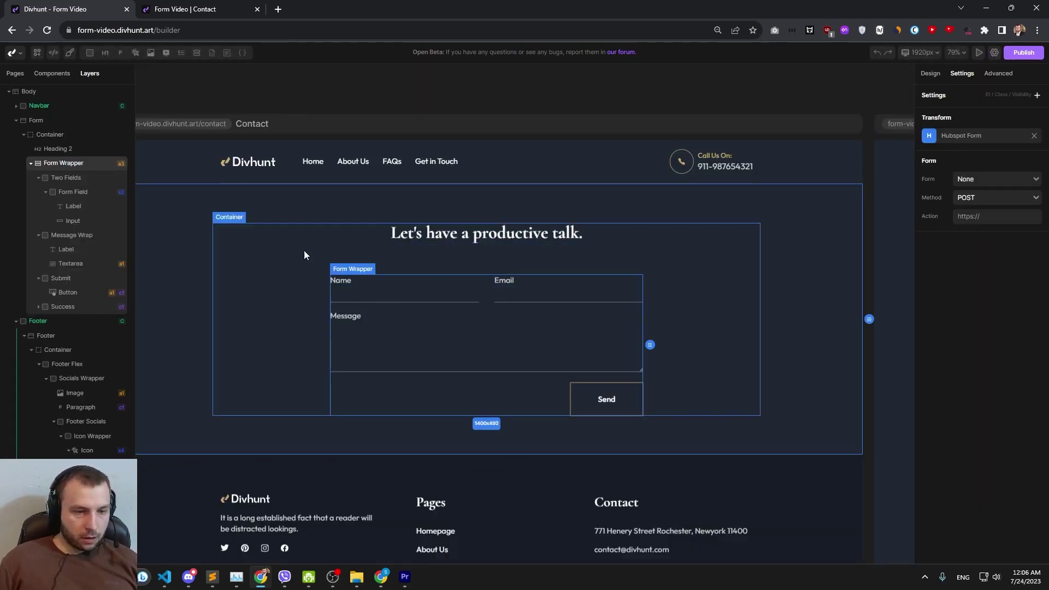
click(1033, 136)
click(968, 141)
click(936, 181)
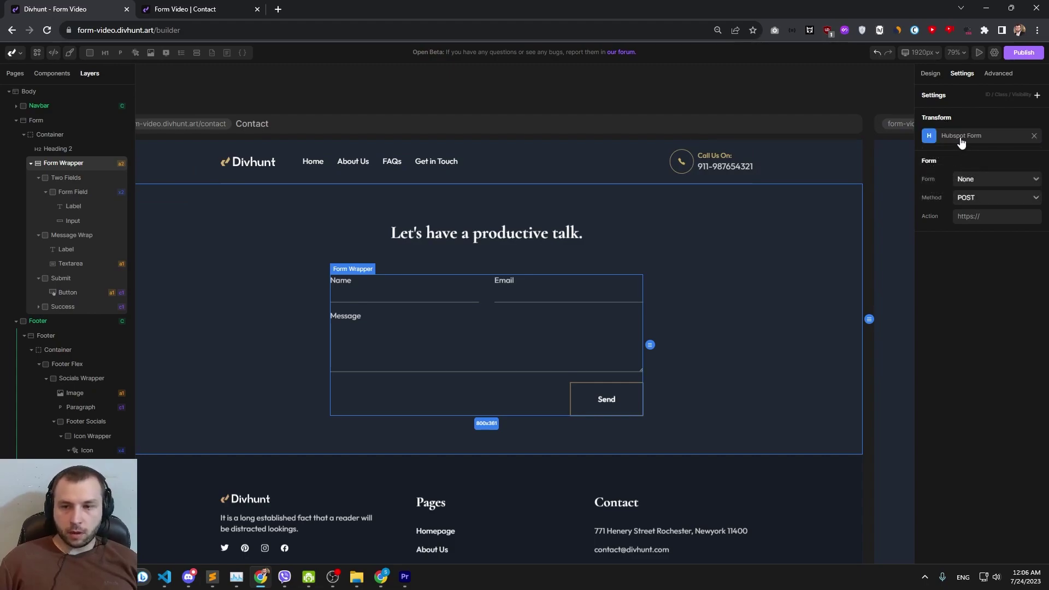
- Open the Hubspot Form options and look over the User ID and On Submit settings
click(956, 140)
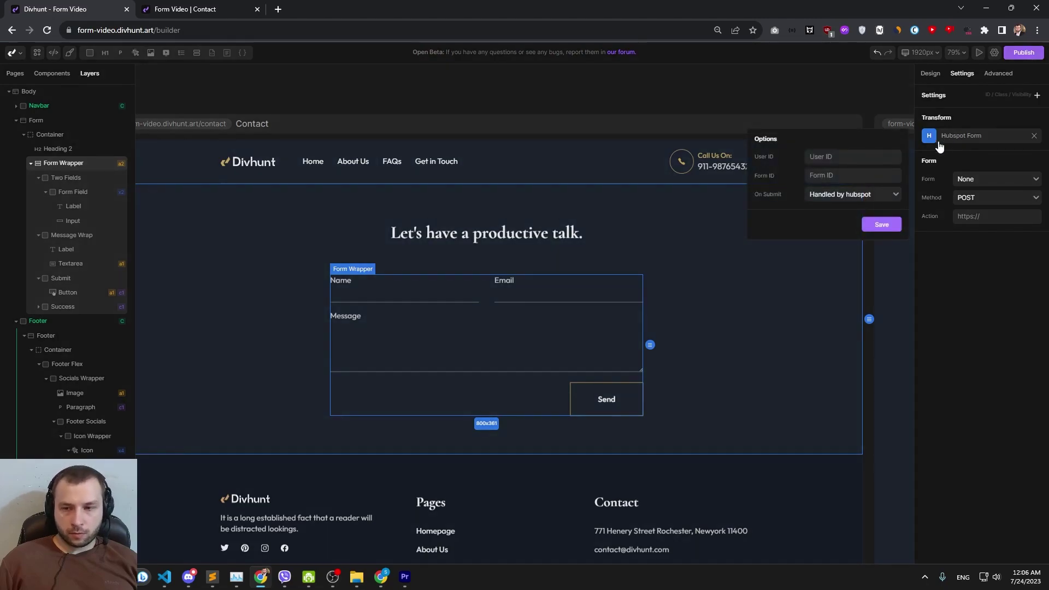
triple_click(774, 156)
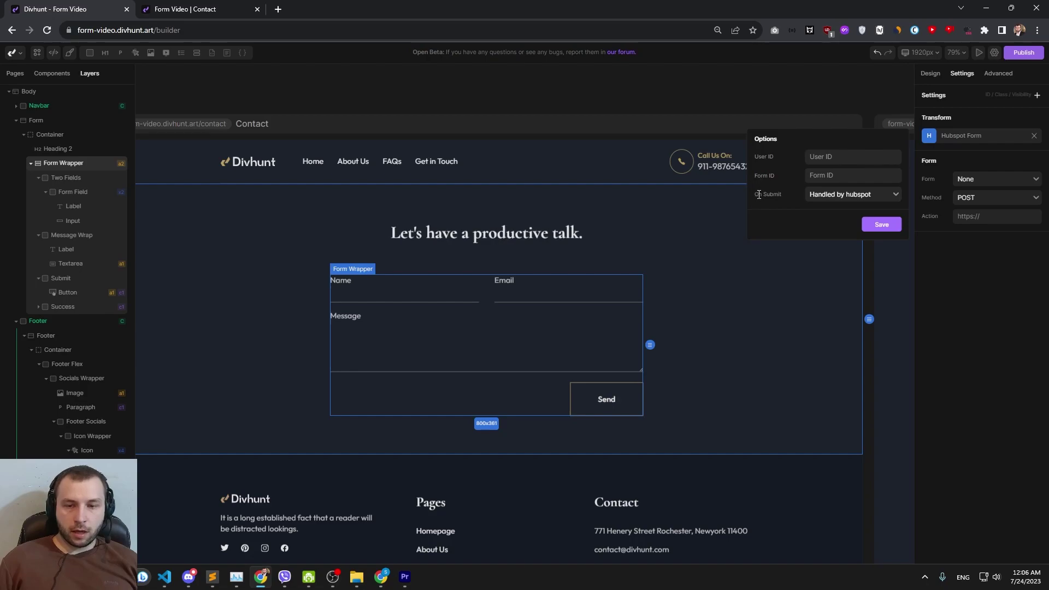
drag(759, 194, 788, 195)
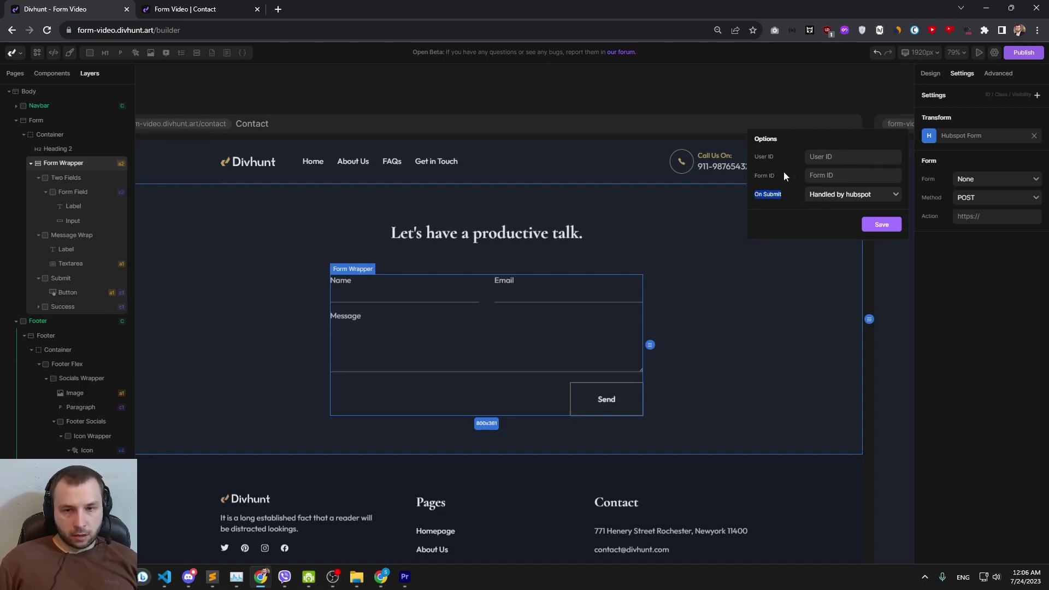
click(754, 156)
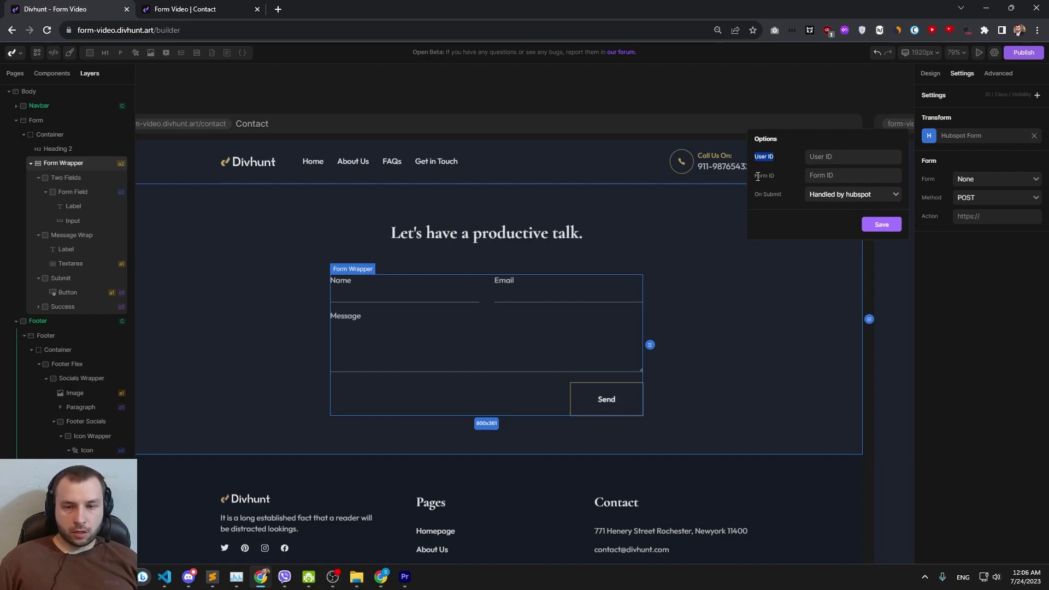
- Select the Test Form's form ID in the HubSpot editor's page address
key(alt+Tab)
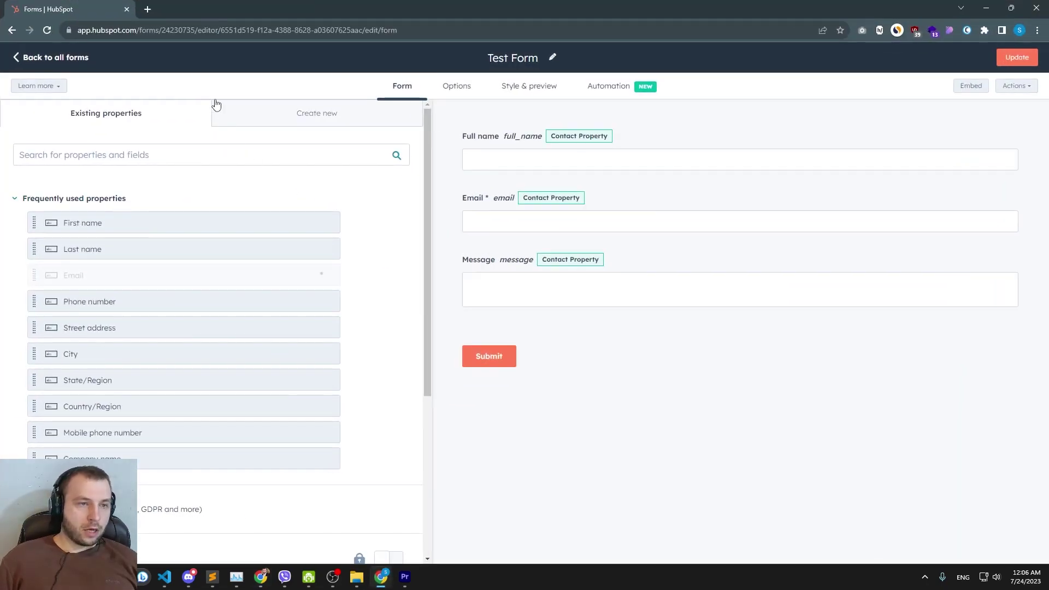
click(205, 30)
click(436, 32)
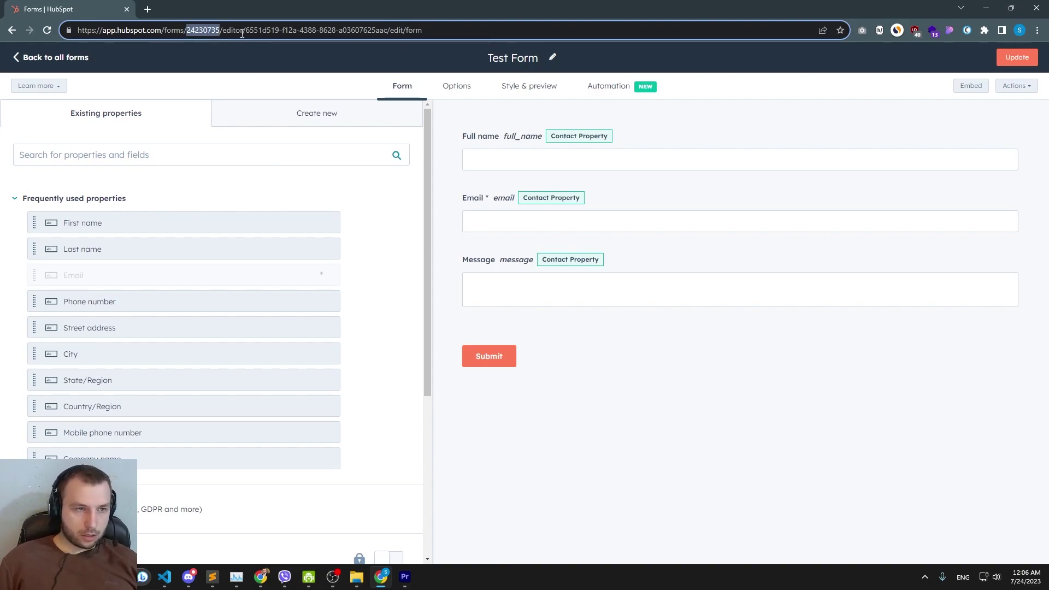
drag(244, 30, 385, 30)
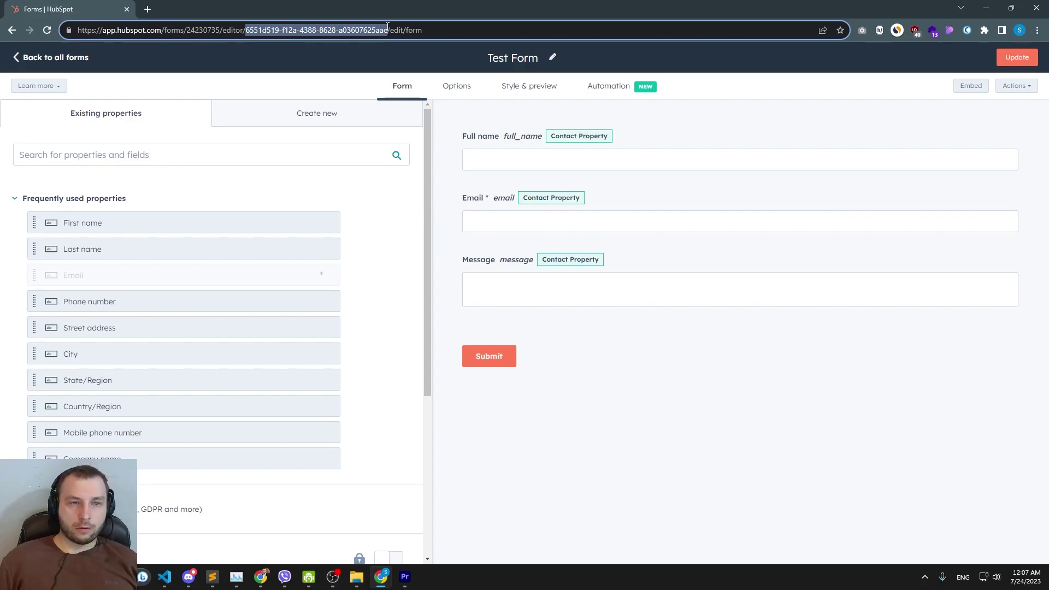
- Paste HubSpot's form ID and account ID into Form ID and User ID, and save
click(380, 577)
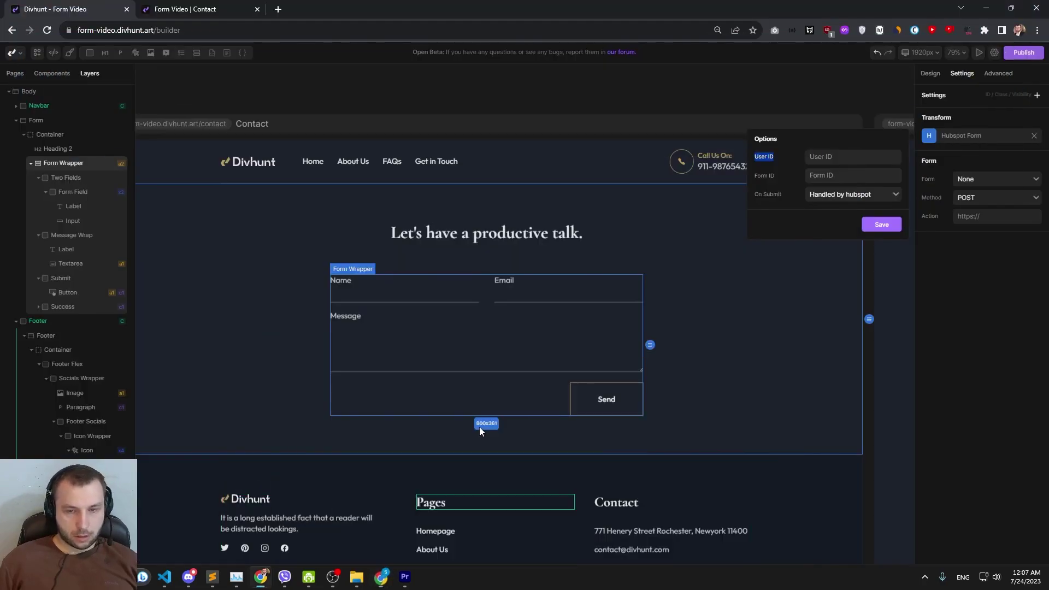
click(829, 179)
text(6551d519-f12a-4388-8628-a03607625aac)
key(alt+Tab)
click(200, 25)
double_click(199, 24)
key(ctrl+c)
click(380, 577)
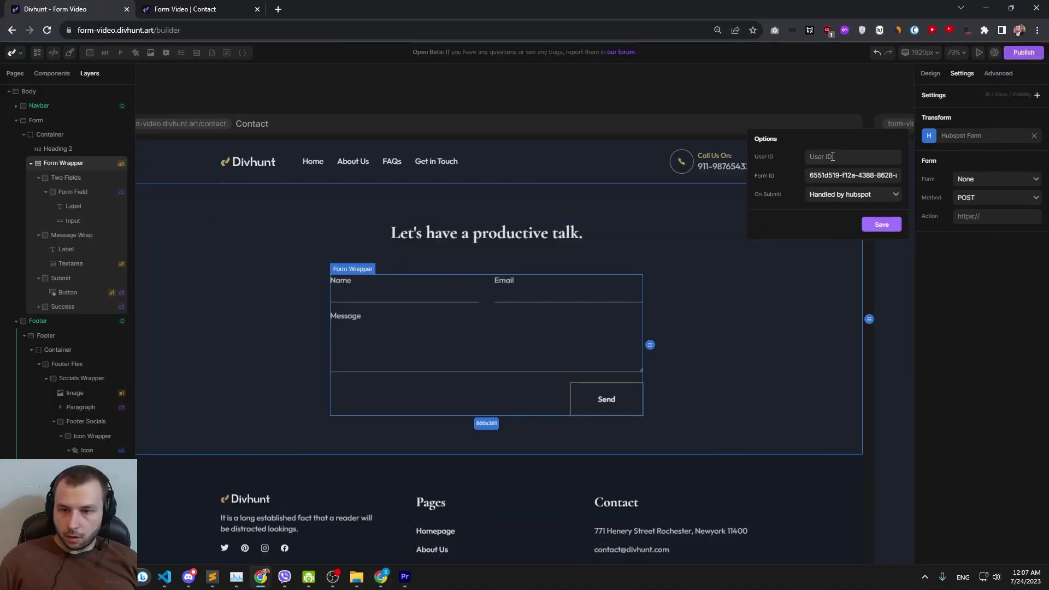
click(852, 156)
key(ctrl+v)
click(881, 225)
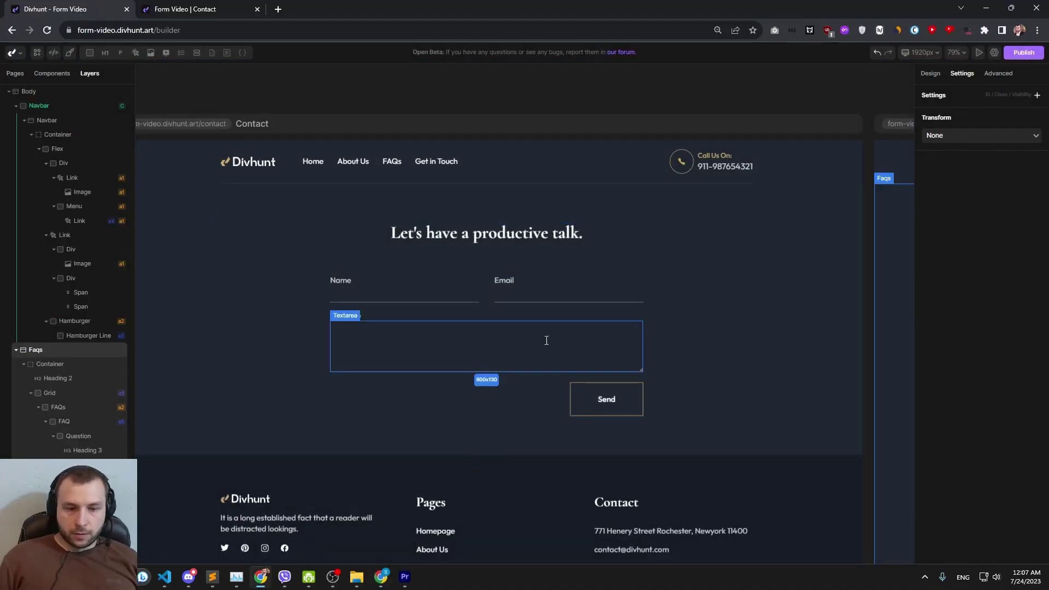
- Check the Name input's Name setting against the HubSpot form's fields
click(485, 308)
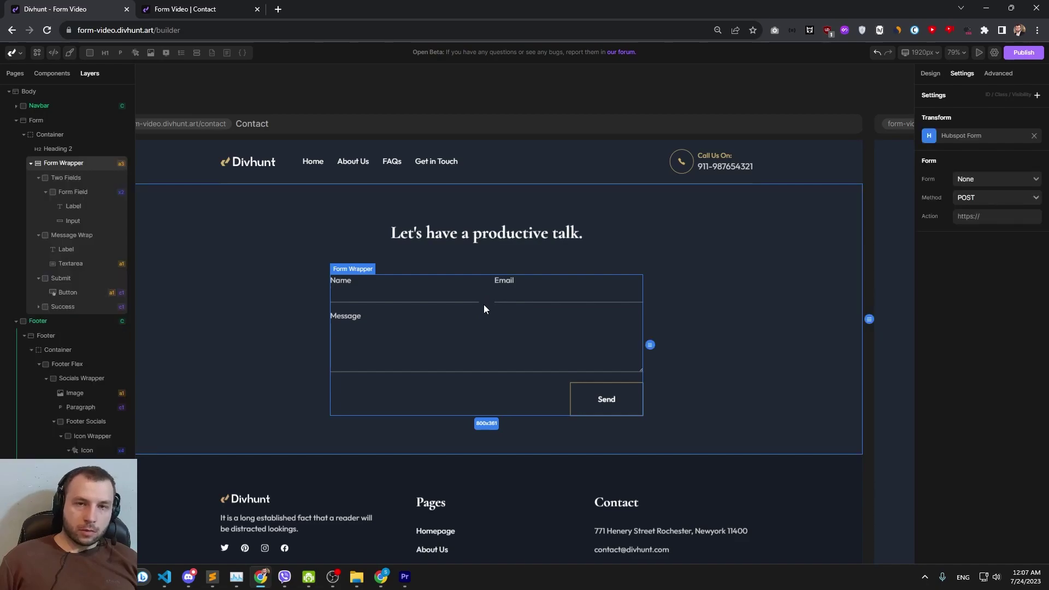
click(405, 294)
click(471, 324)
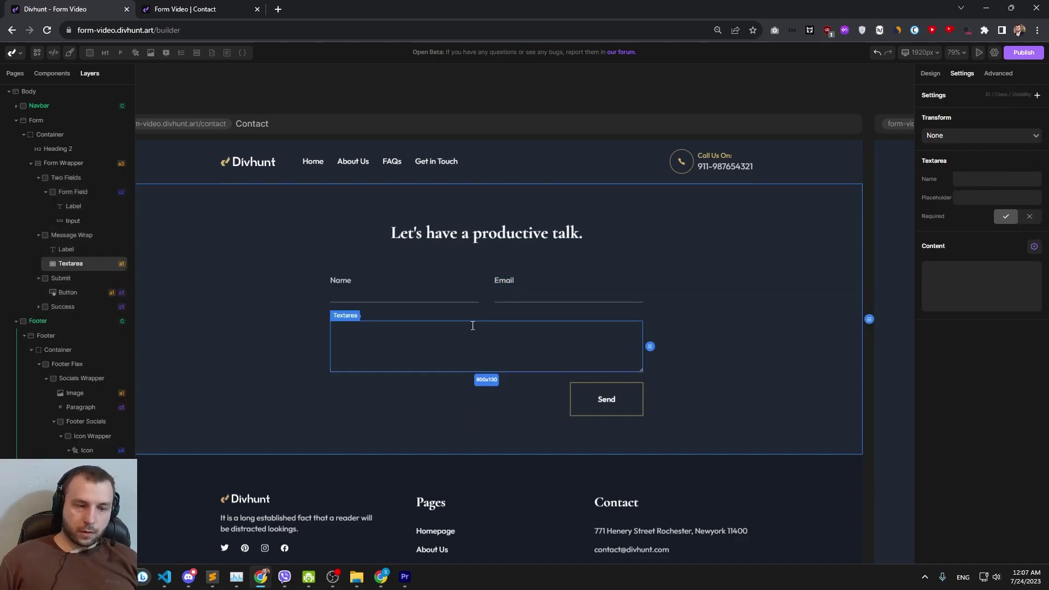
click(441, 293)
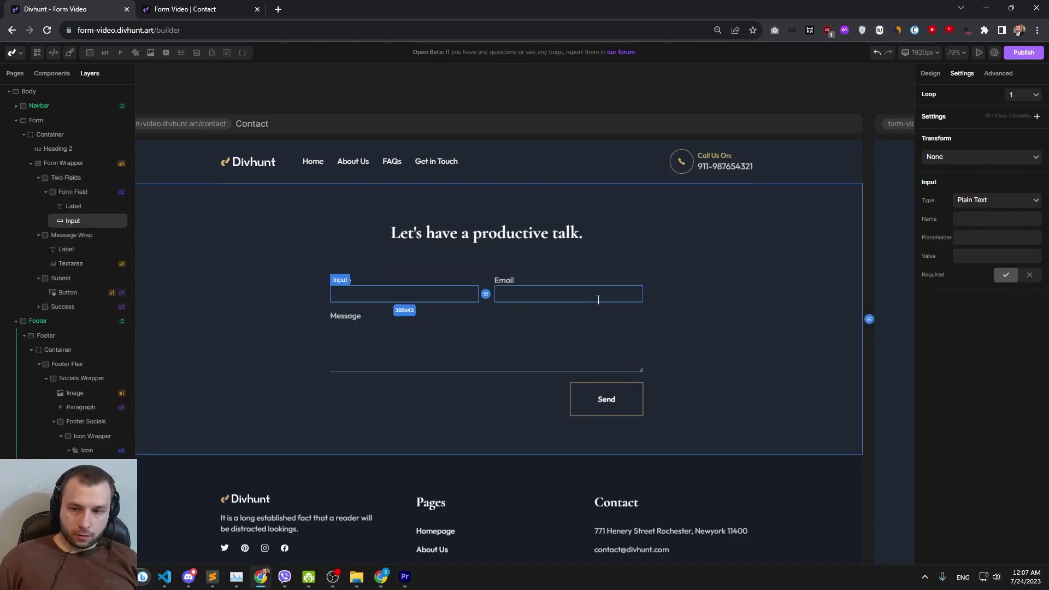
drag(940, 221, 921, 221)
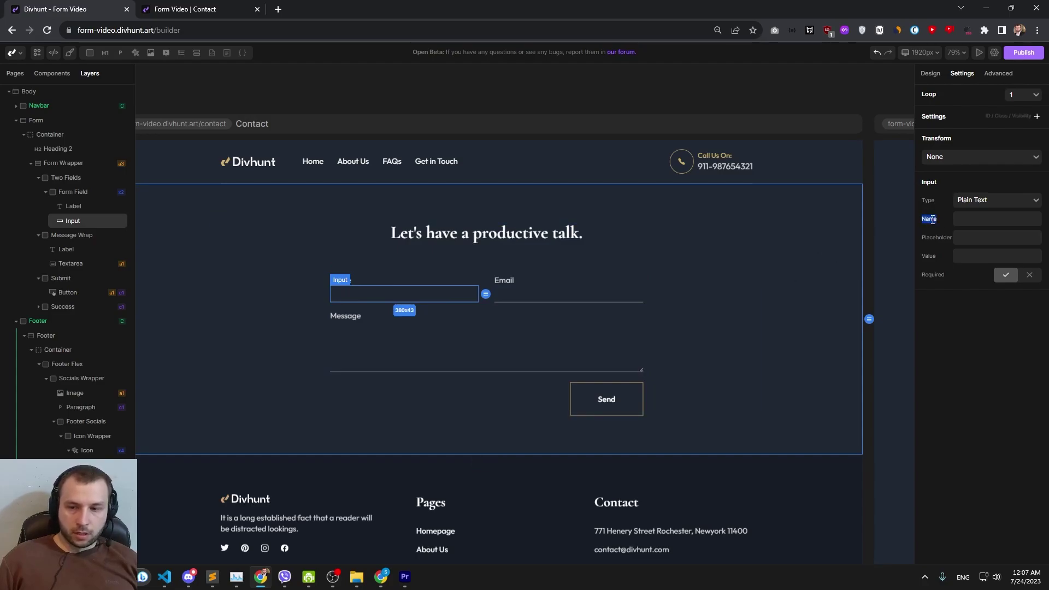
click(381, 576)
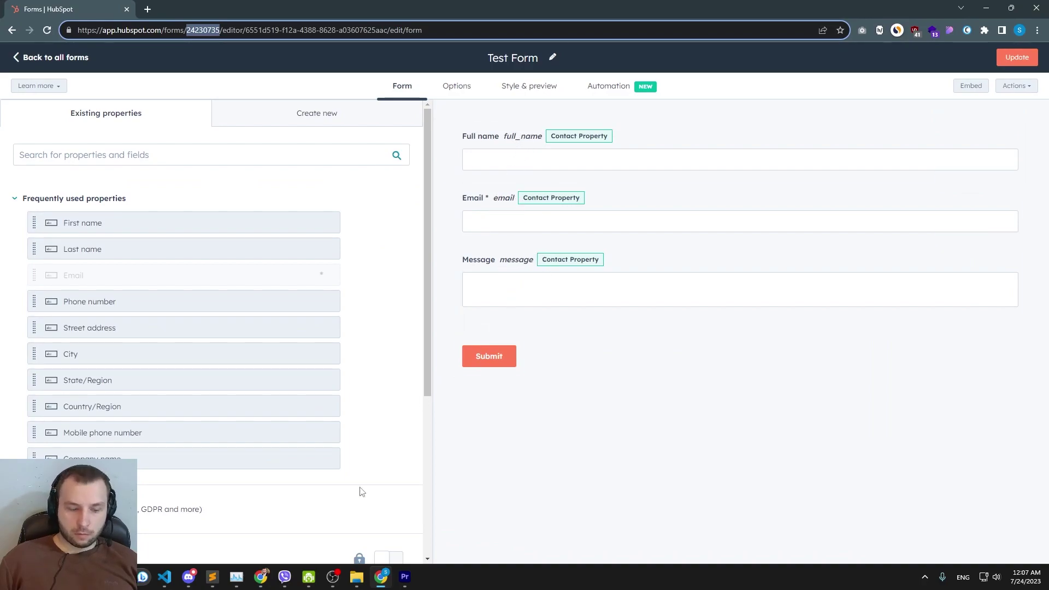
key(alt+Tab)
- Name the Name, Email and Message inputs full_name, email and message
click(390, 292)
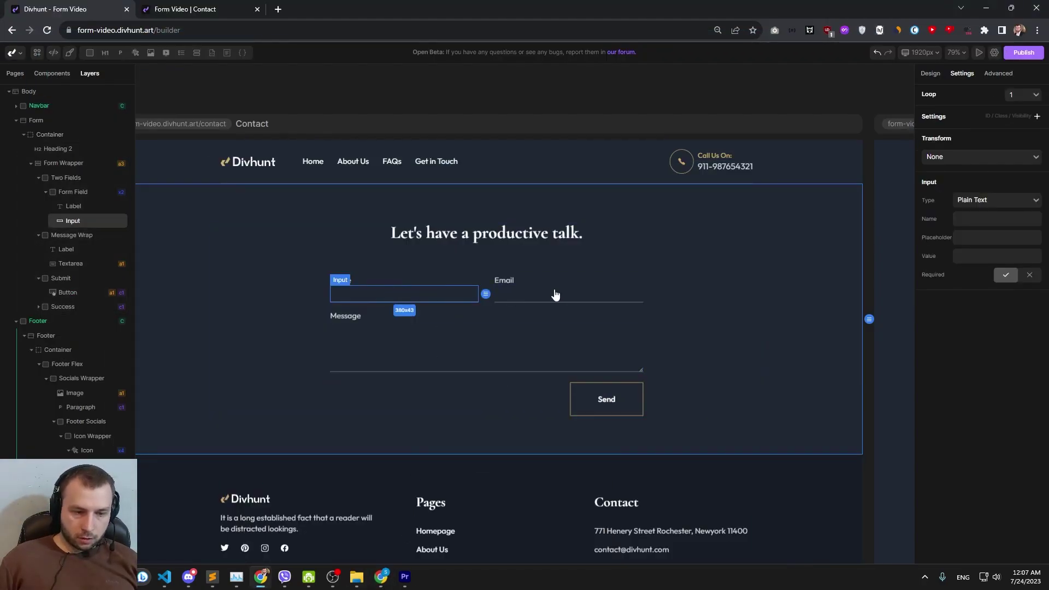
click(990, 221)
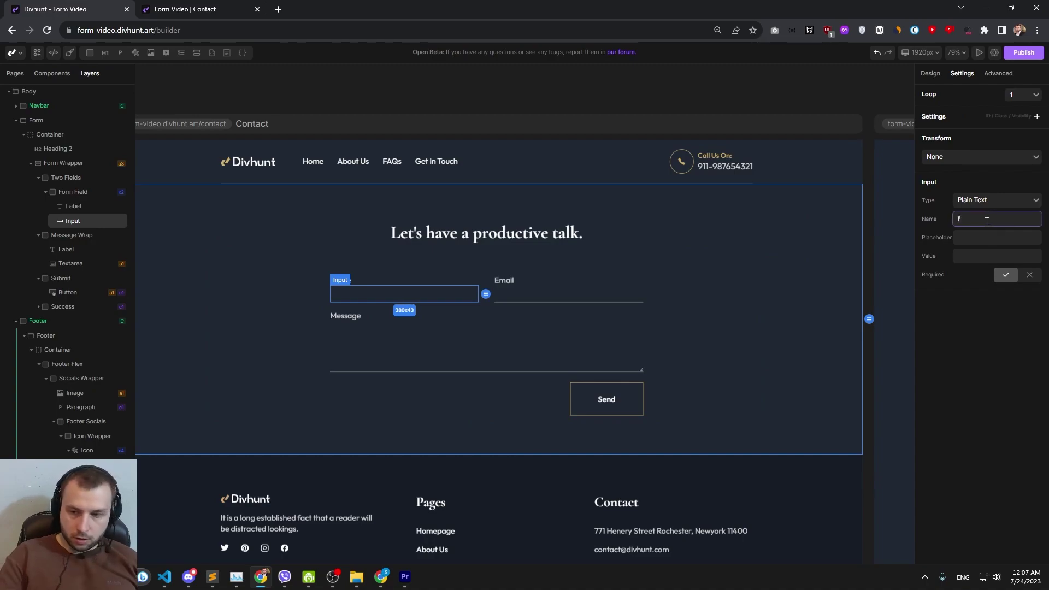
text(full_name)
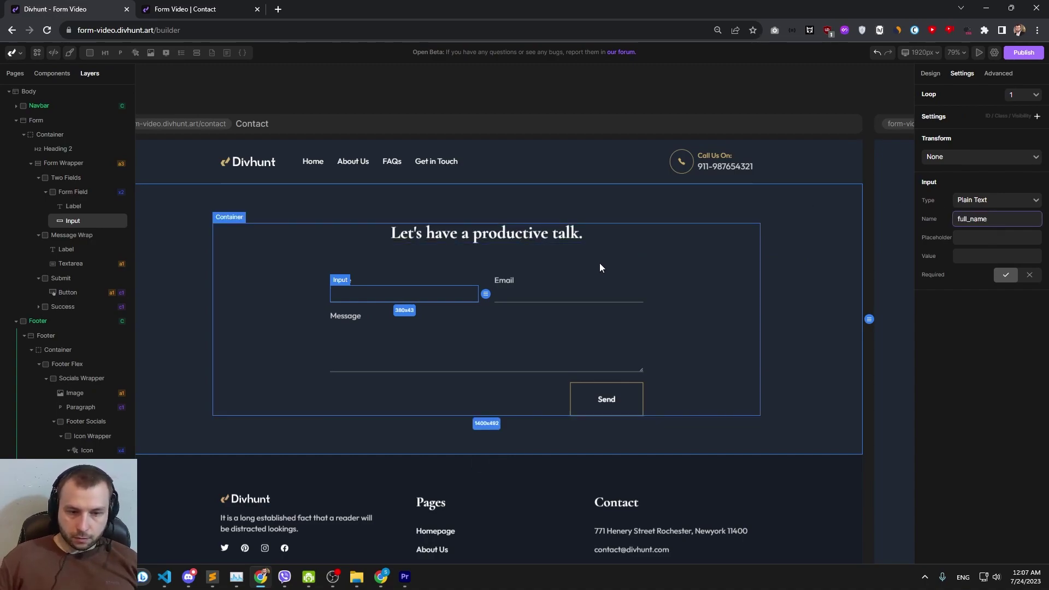
click(544, 261)
click(526, 292)
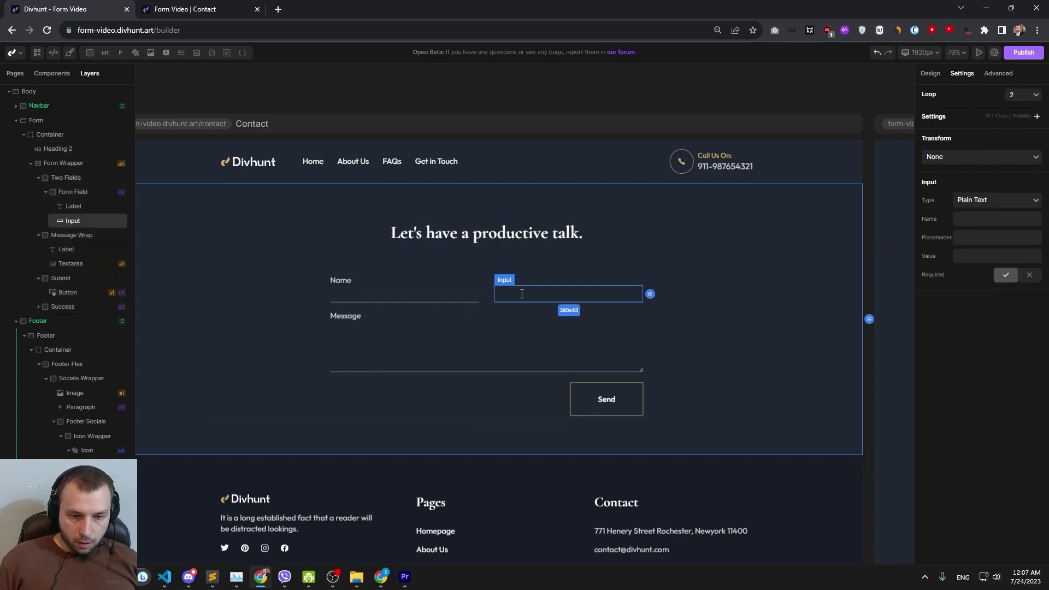
click(974, 217)
text(email)
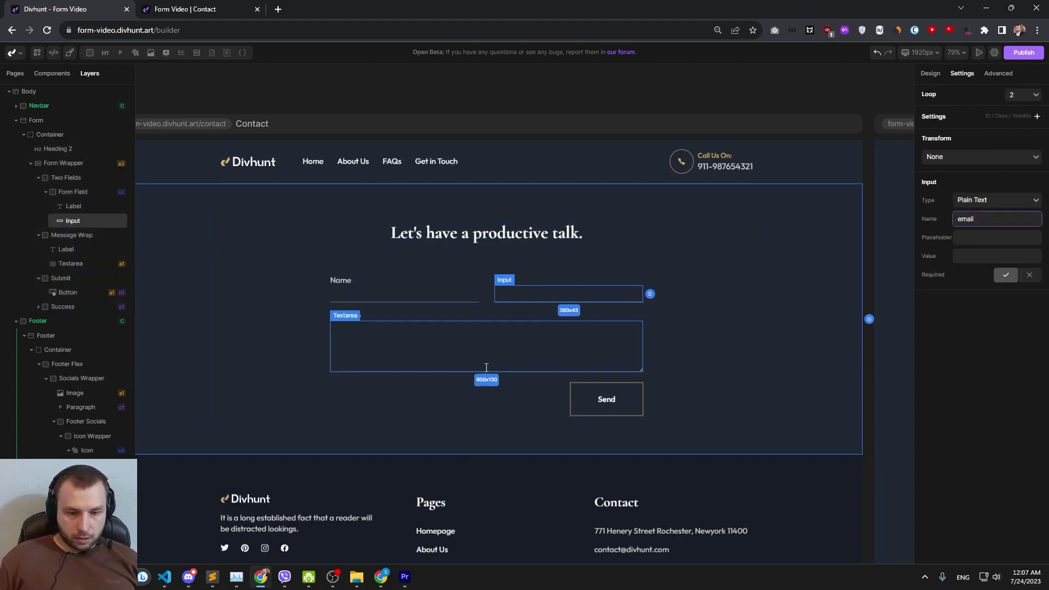
click(415, 351)
click(973, 180)
text(message)
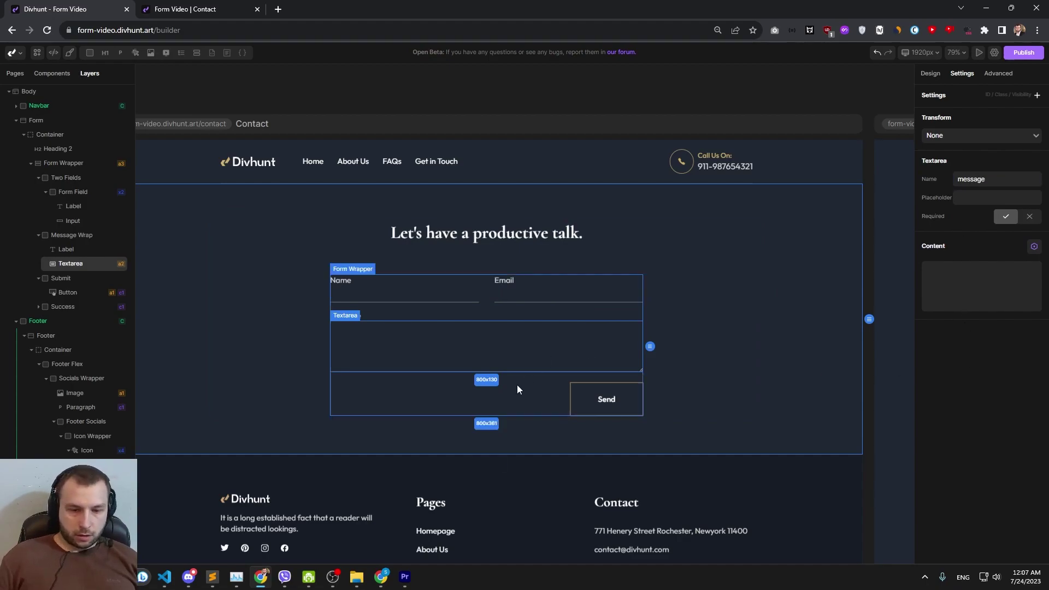
click(598, 401)
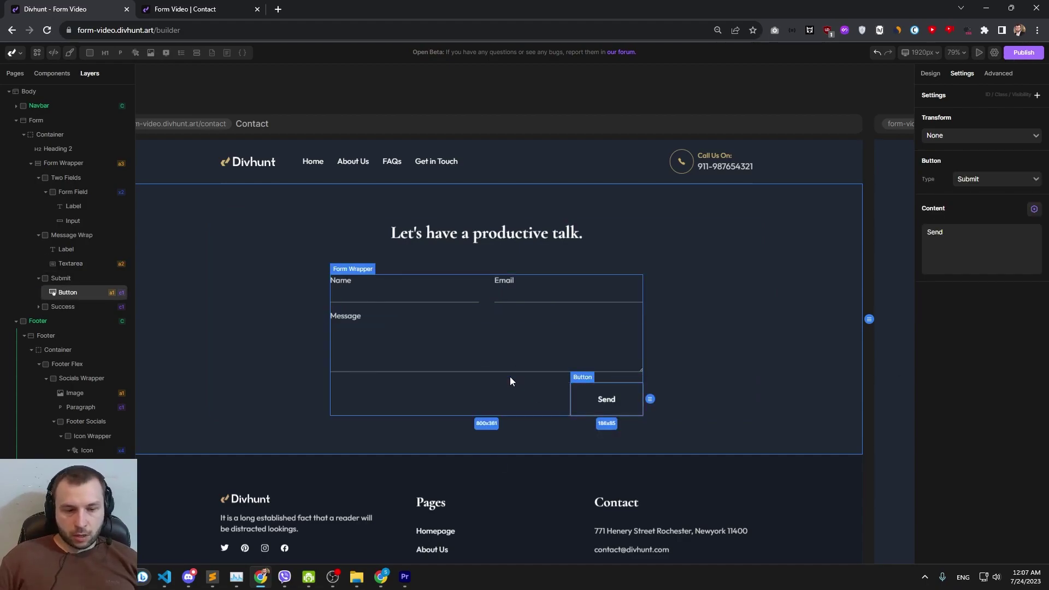
click(486, 307)
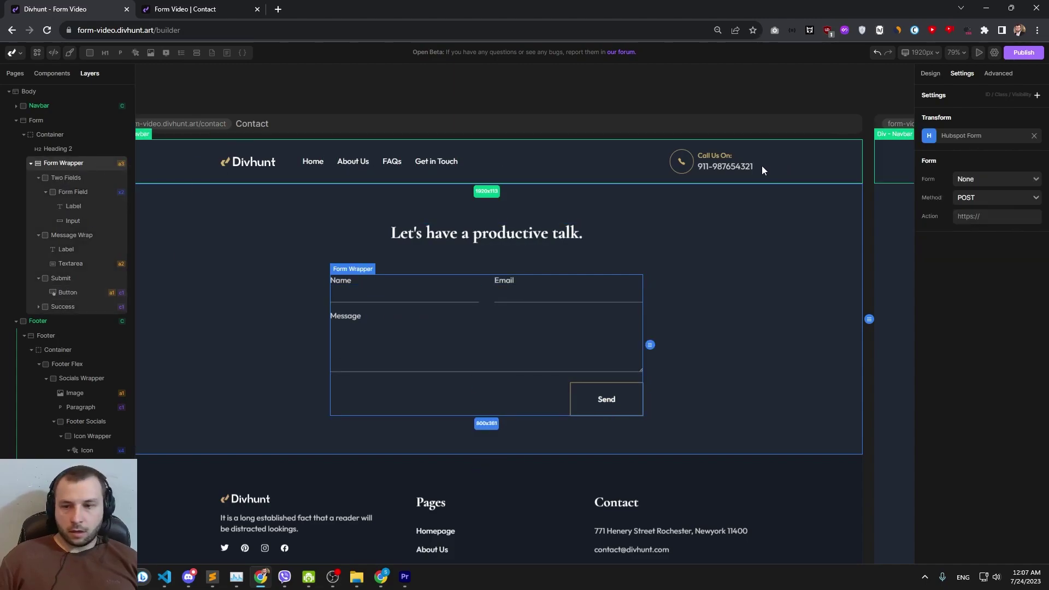
- On the live contact page, autofill name and email, enter message 'sadsad' and submit
click(200, 133)
click(393, 237)
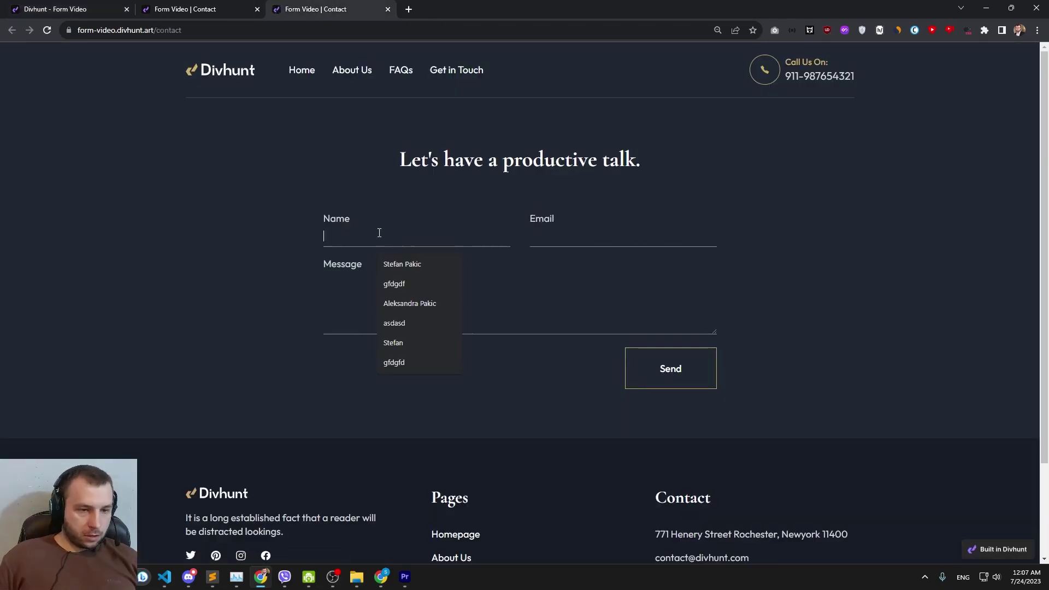
click(433, 267)
click(563, 236)
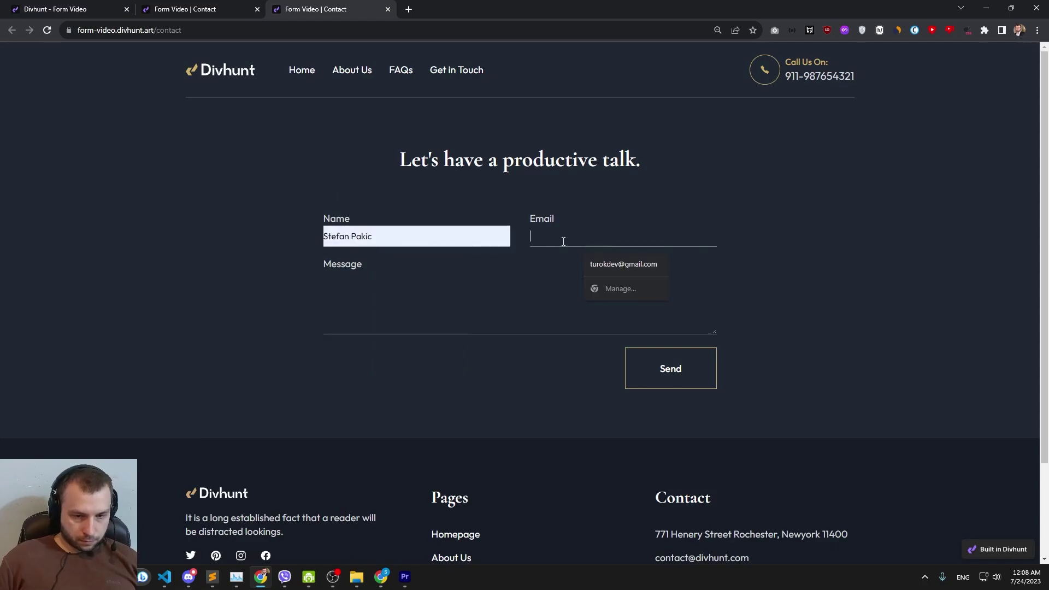
click(597, 263)
click(461, 298)
text(sadsad)
click(635, 364)
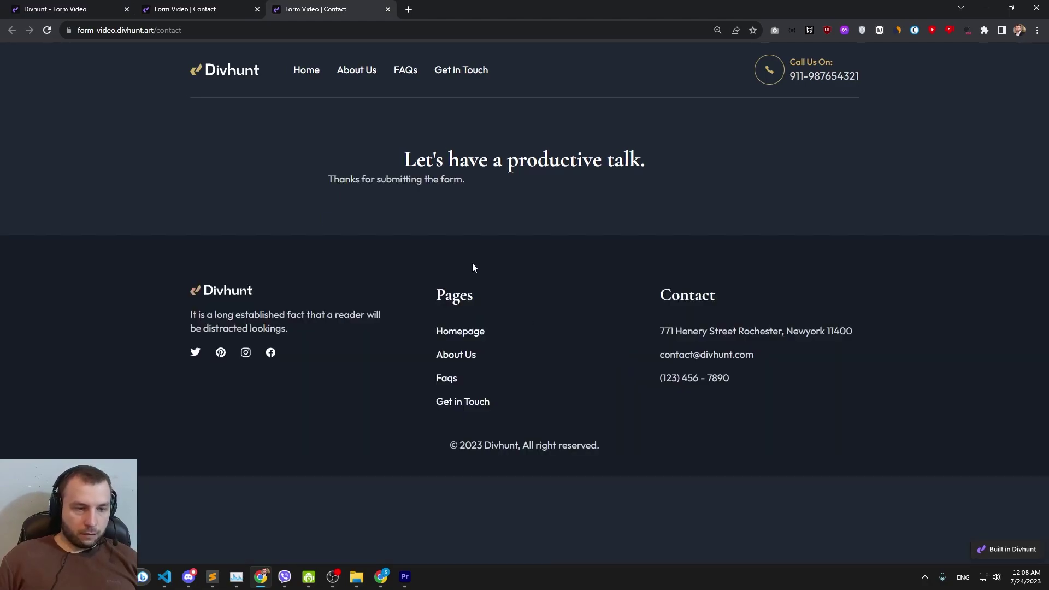
drag(464, 180, 327, 181)
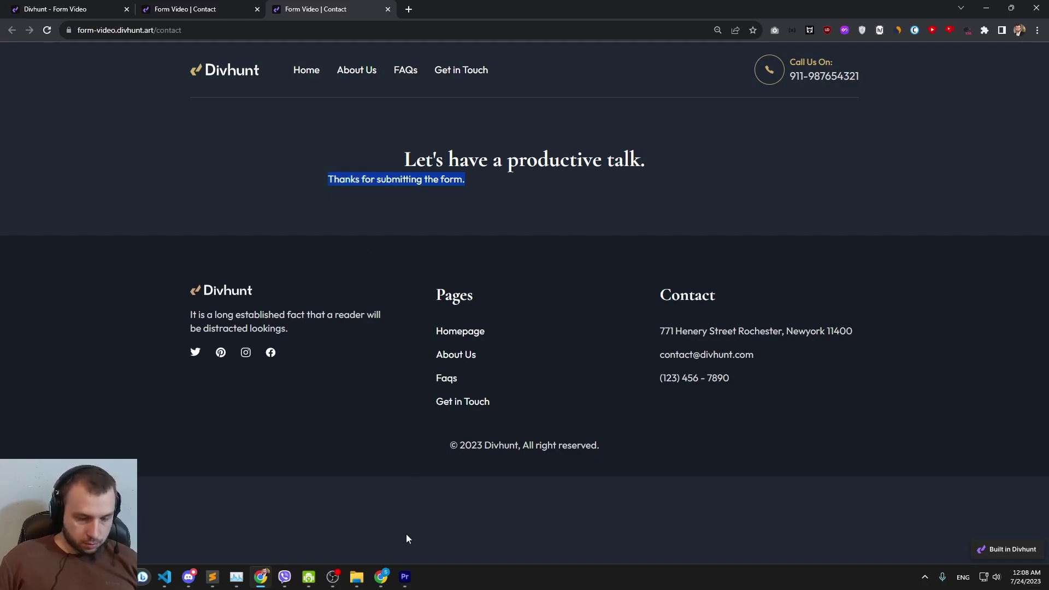
- View the Test Form's thank-you message 'Thanks for submitting the form.' under Options
click(381, 576)
click(449, 88)
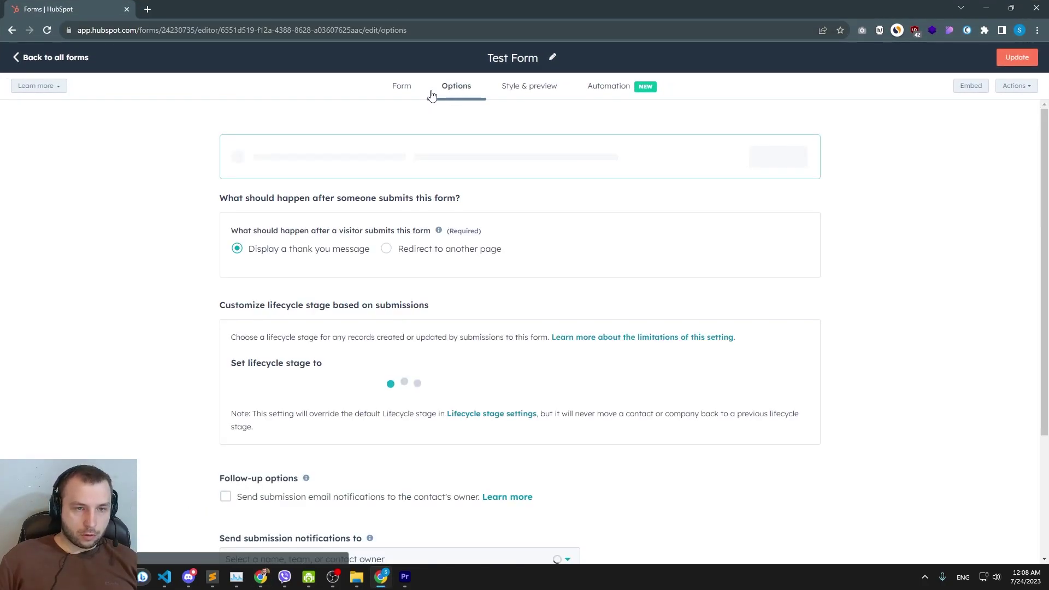
drag(377, 304, 356, 305)
click(373, 308)
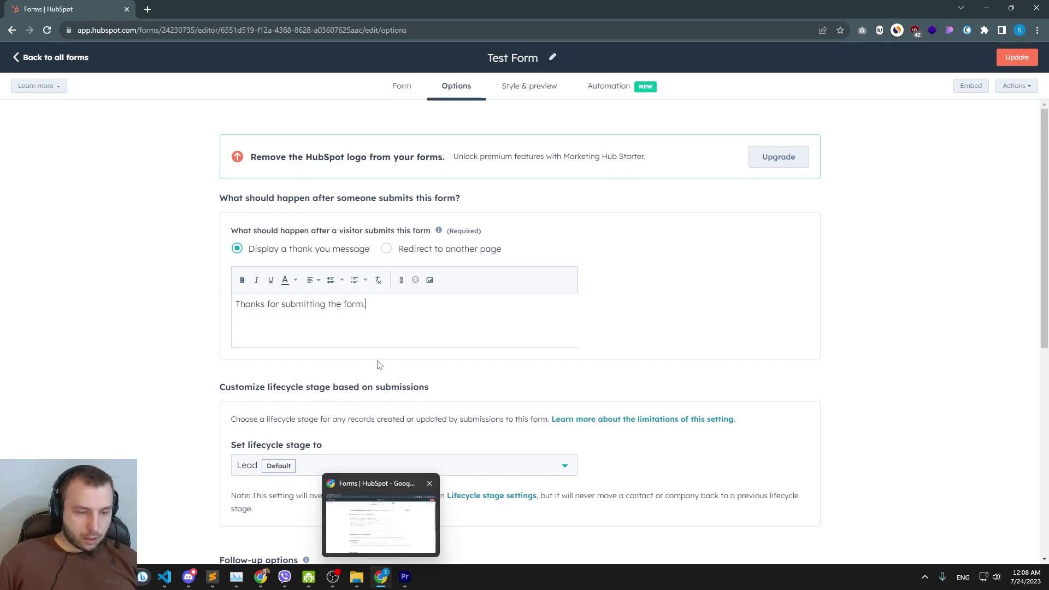
- Open Test Form's Submissions tab and find the newest entry at 6:08 PM
click(54, 59)
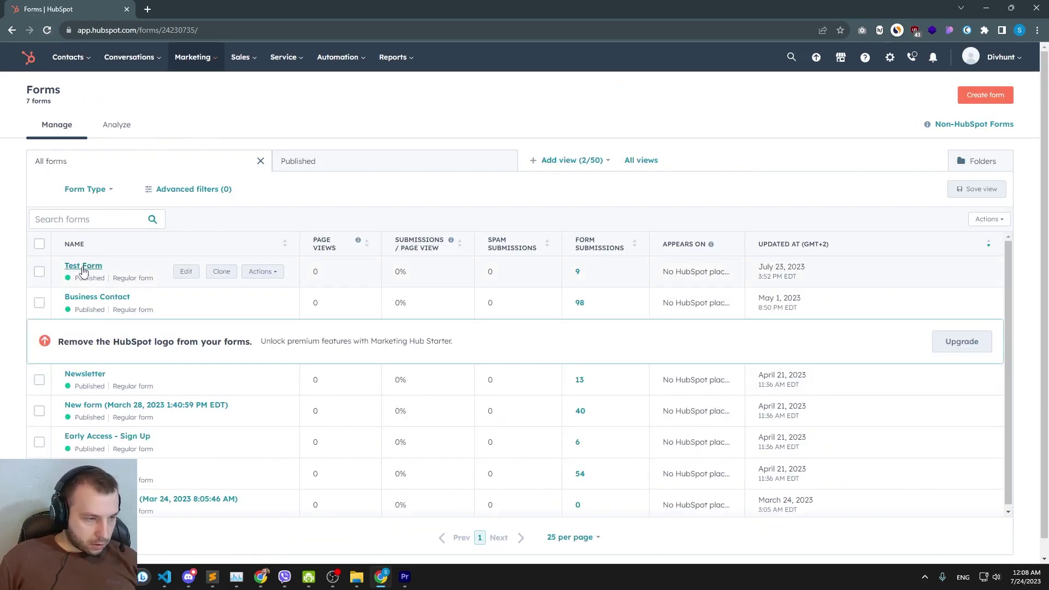
click(85, 266)
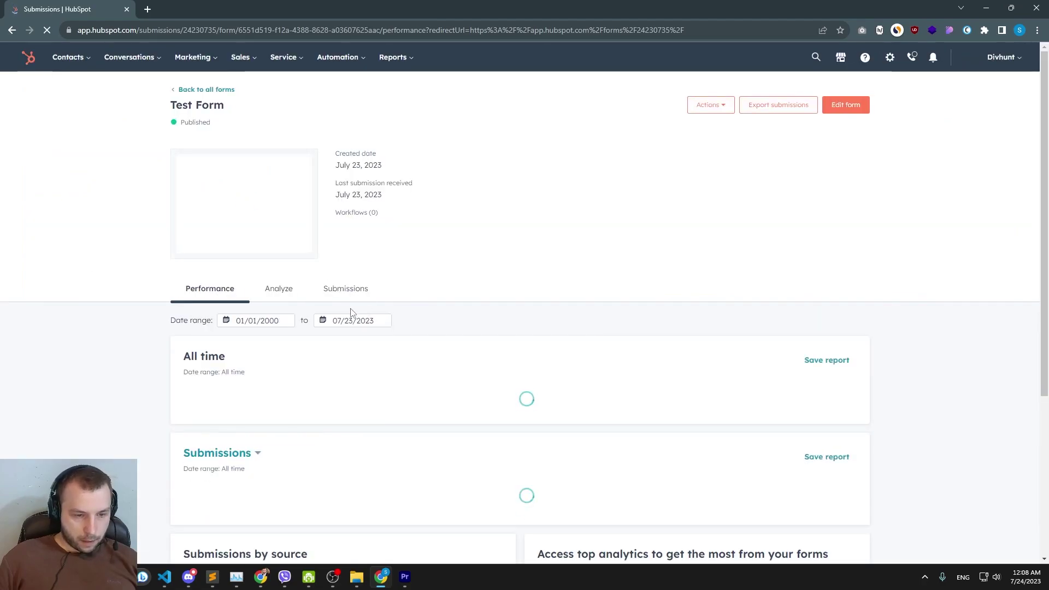
click(348, 289)
scroll(297, 331, down, 1)
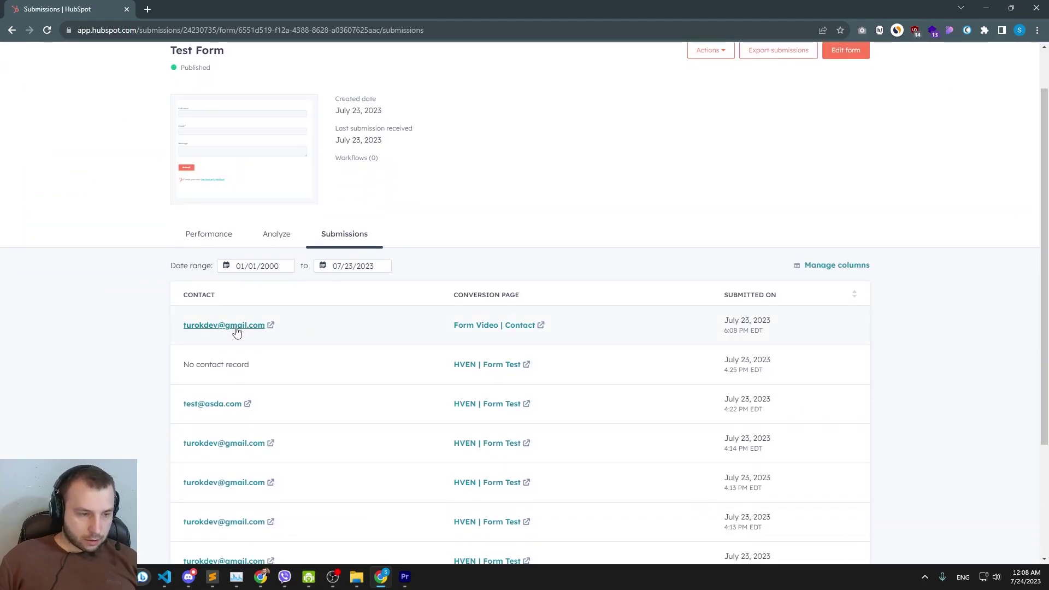
drag(722, 331, 751, 331)
click(371, 329)
scroll(383, 330, down, 1)
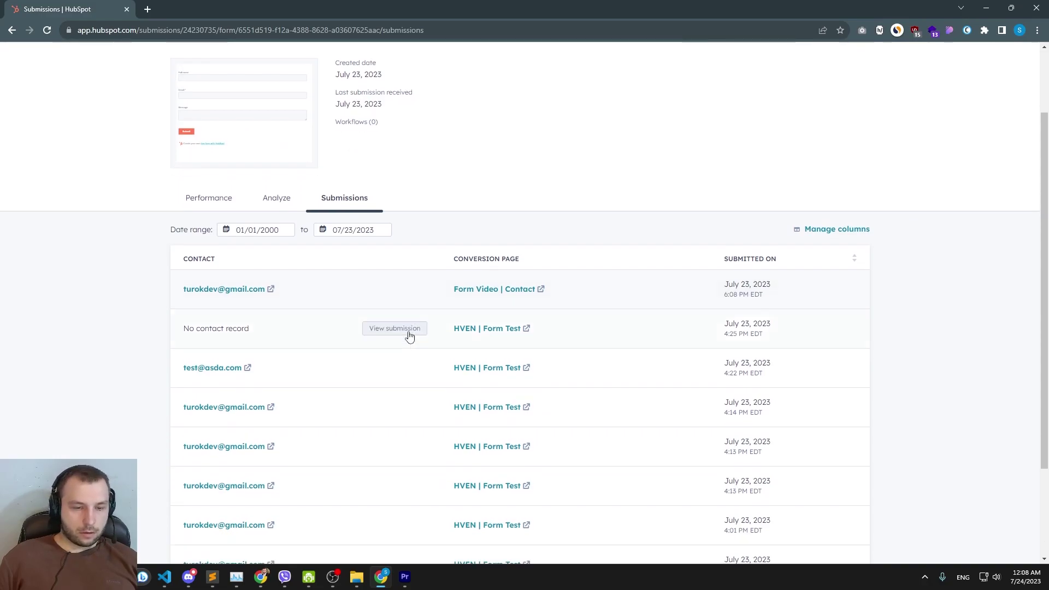
- View the newest submission's details, close the panel, and return to the Divhunt window
click(372, 273)
scroll(632, 325, down, 2)
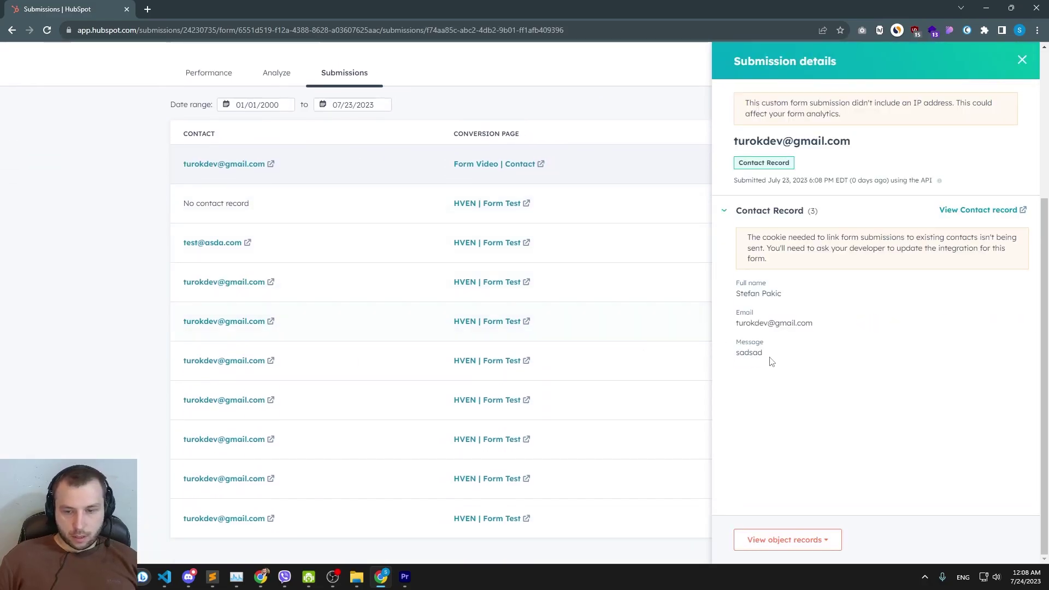
drag(770, 356, 735, 280)
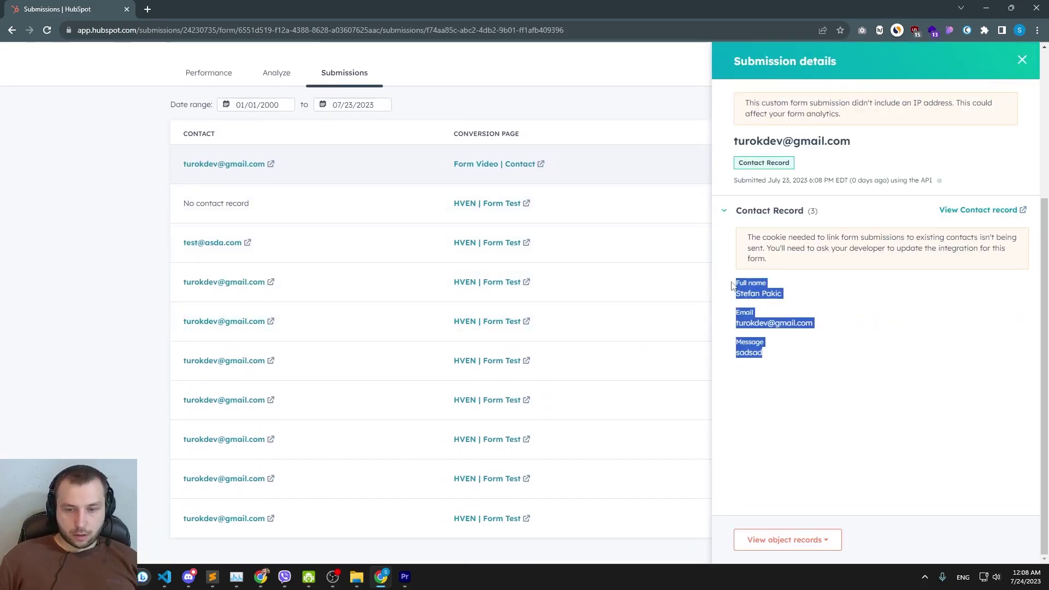
click(1022, 60)
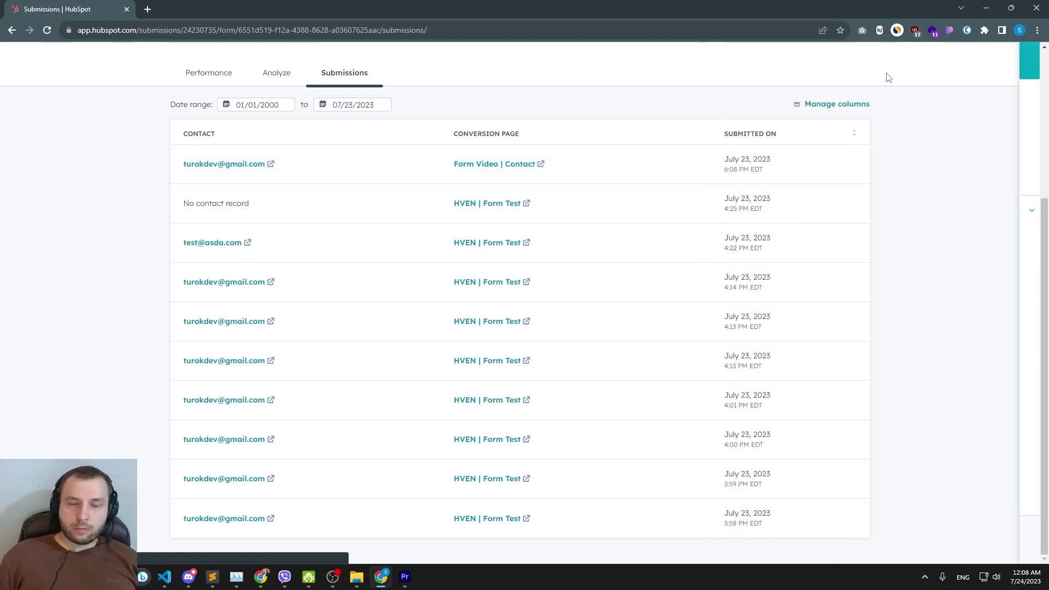
click(380, 576)
- Switch the Hubspot Form's On Submit handling to custom and save the options
click(388, 226)
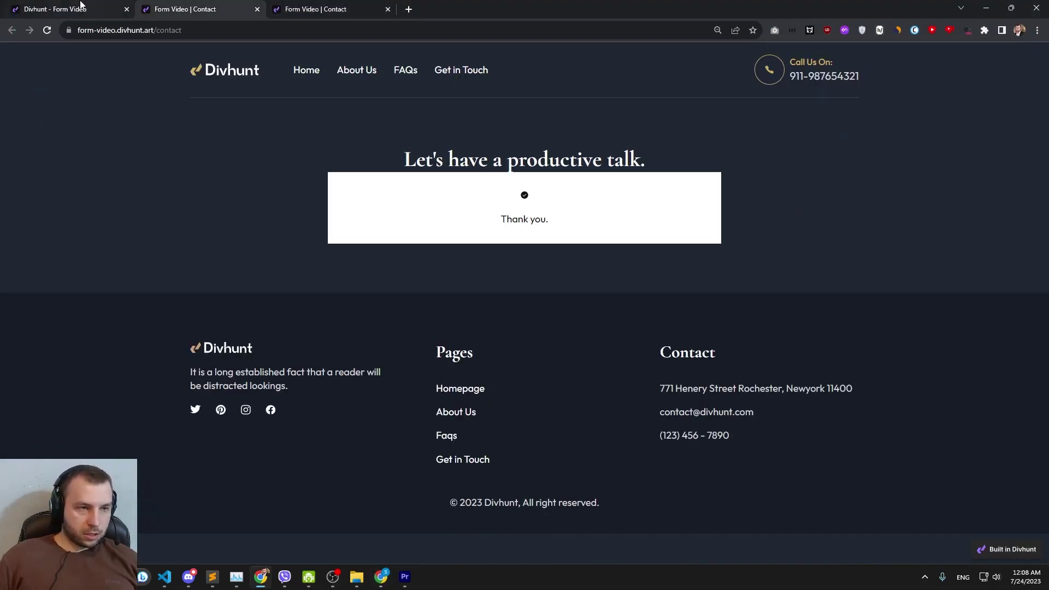
click(71, 7)
click(489, 294)
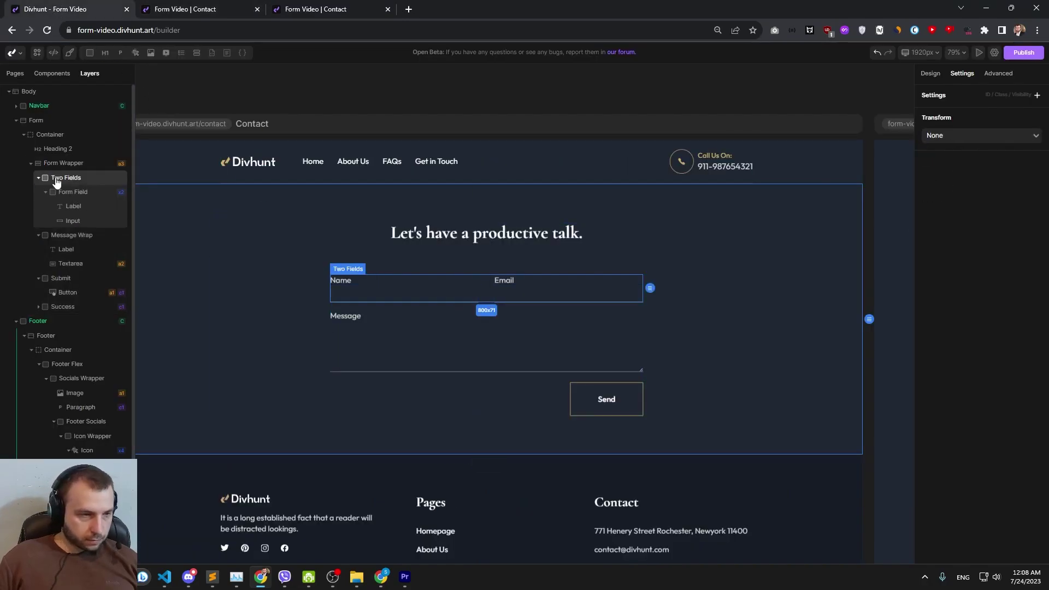
click(64, 163)
click(965, 135)
click(822, 195)
click(822, 226)
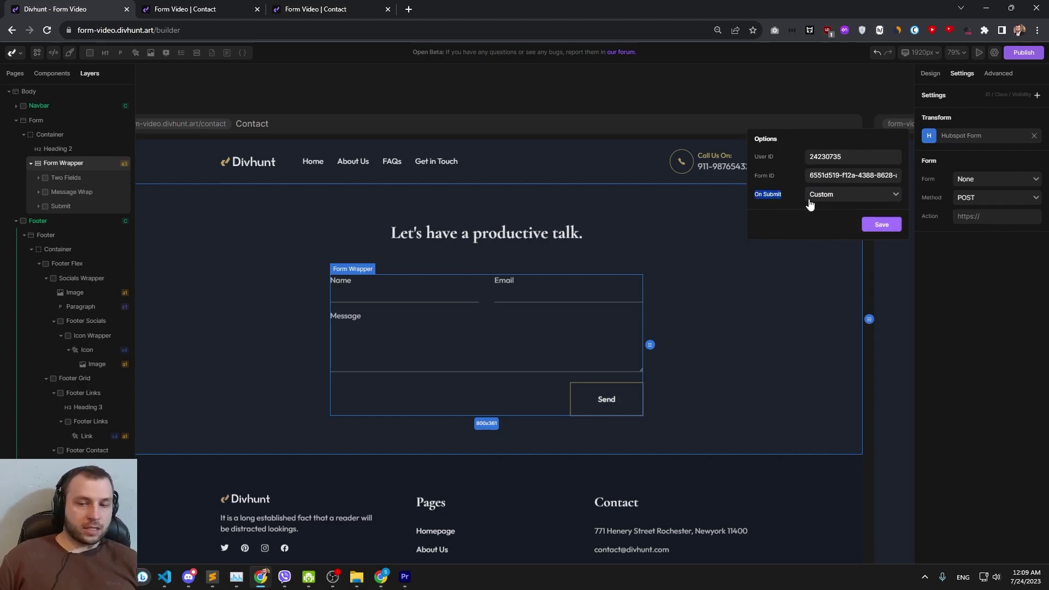
click(877, 224)
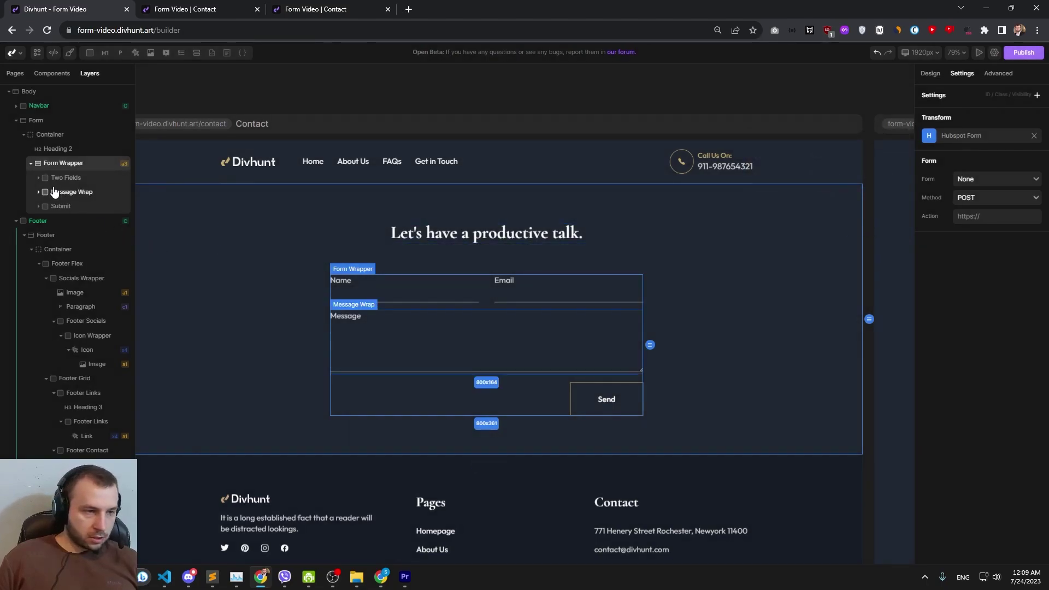
- Add a div inside the Form Wrapper and name it 'Success State'
click(92, 59)
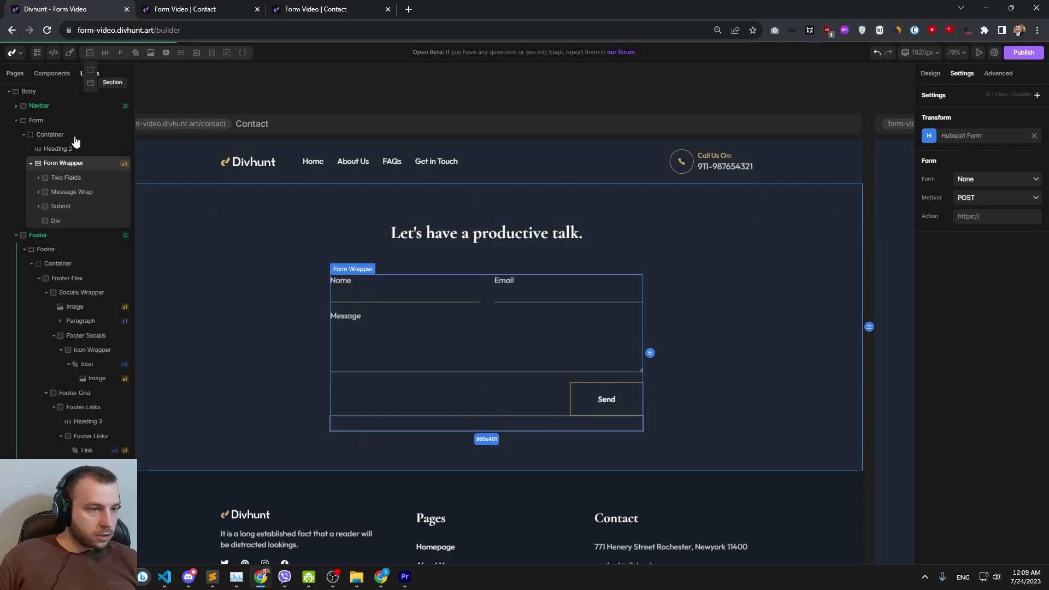
click(53, 220)
right_click(53, 221)
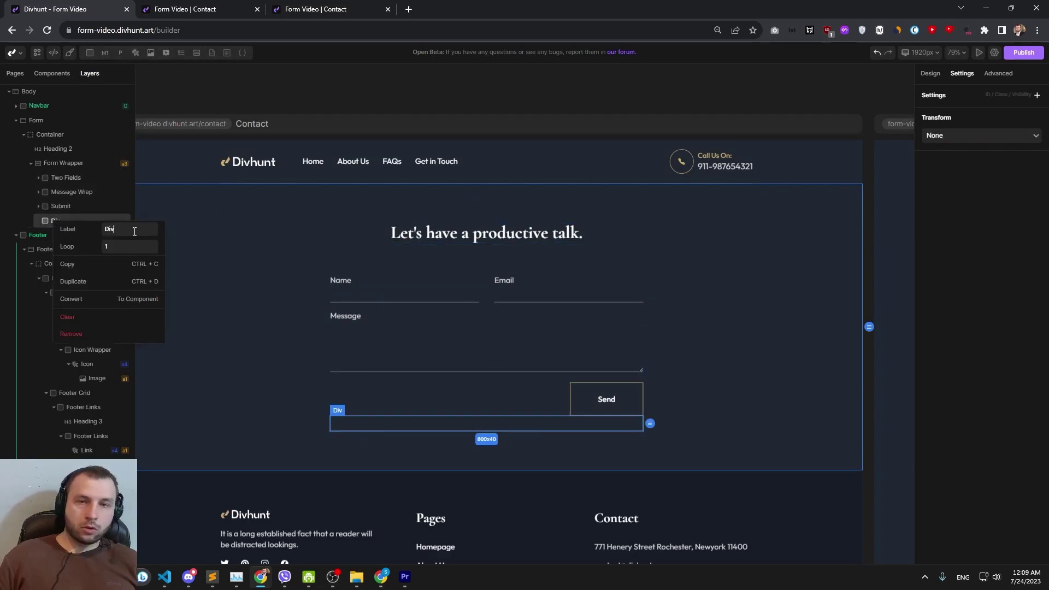
text(Success St)
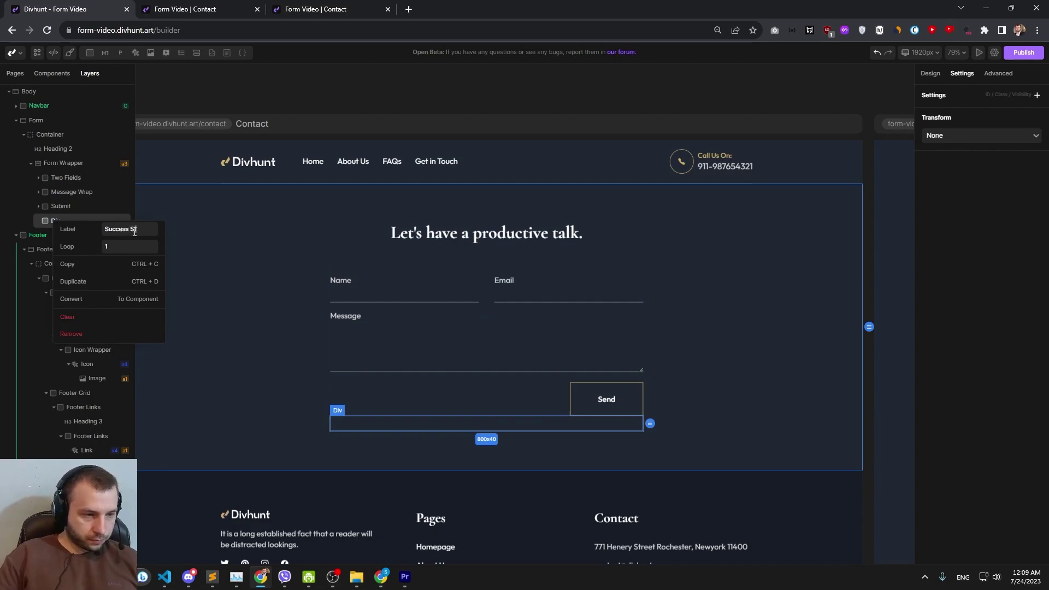
text(ate)
key(Return)
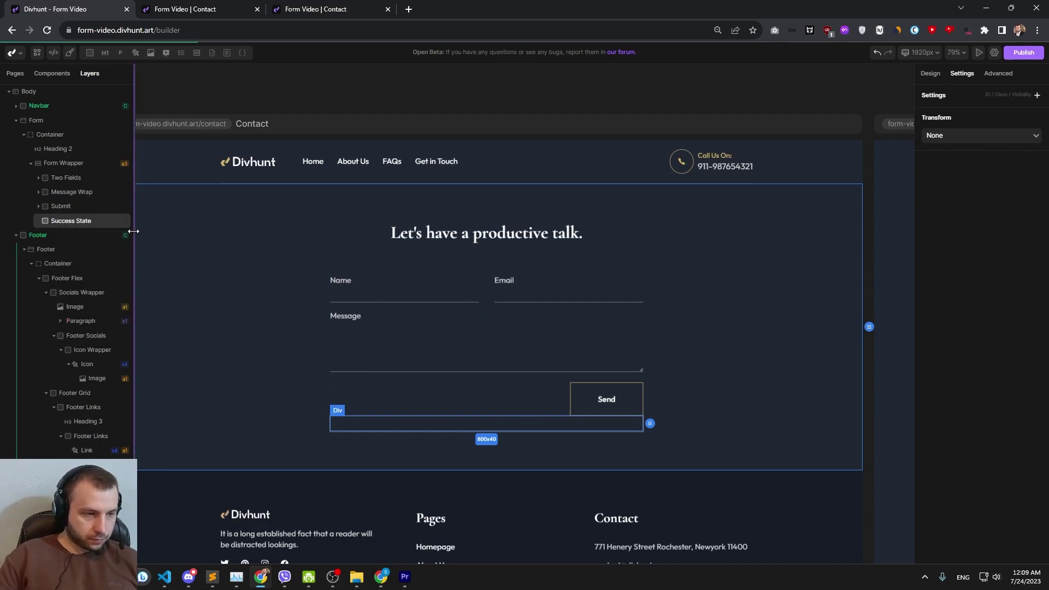
- Add an image and a paragraph reading 'Thank you.' to Success State
click(150, 53)
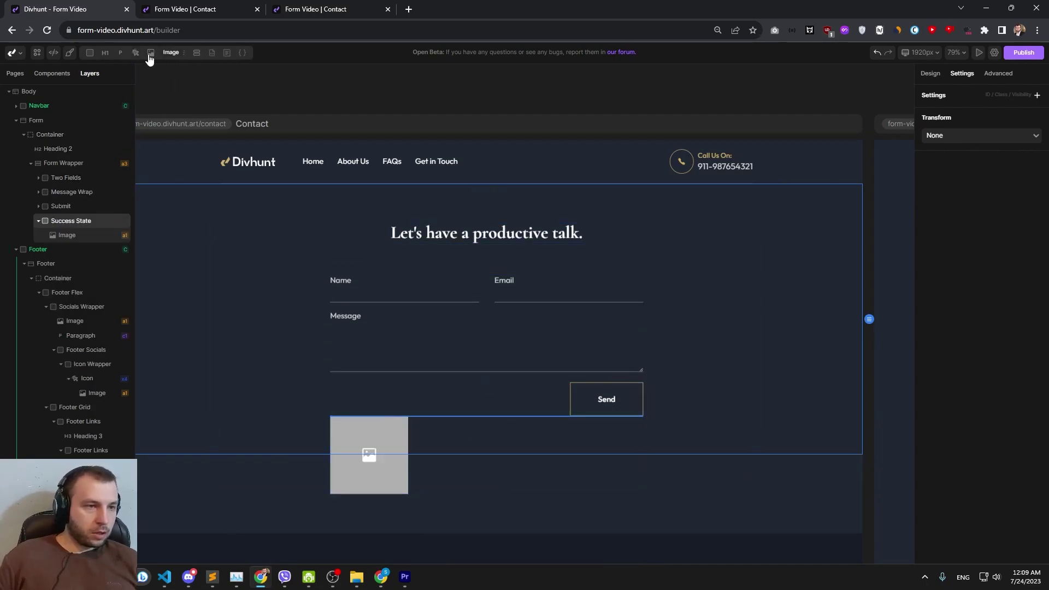
click(120, 52)
scroll(460, 509, up, 2)
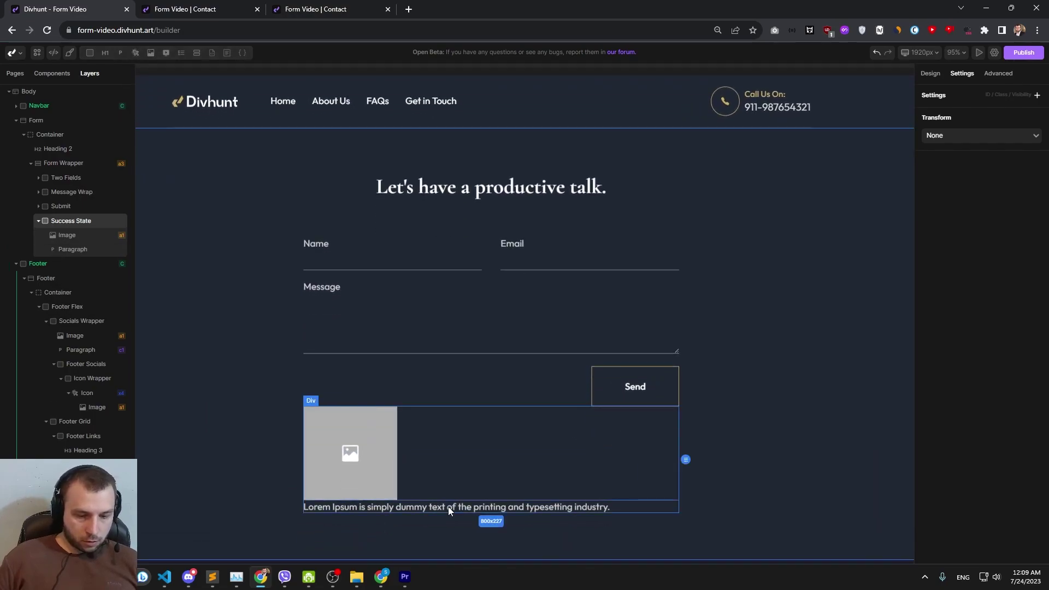
click(448, 507)
double_click(447, 506)
text(Thank you.)
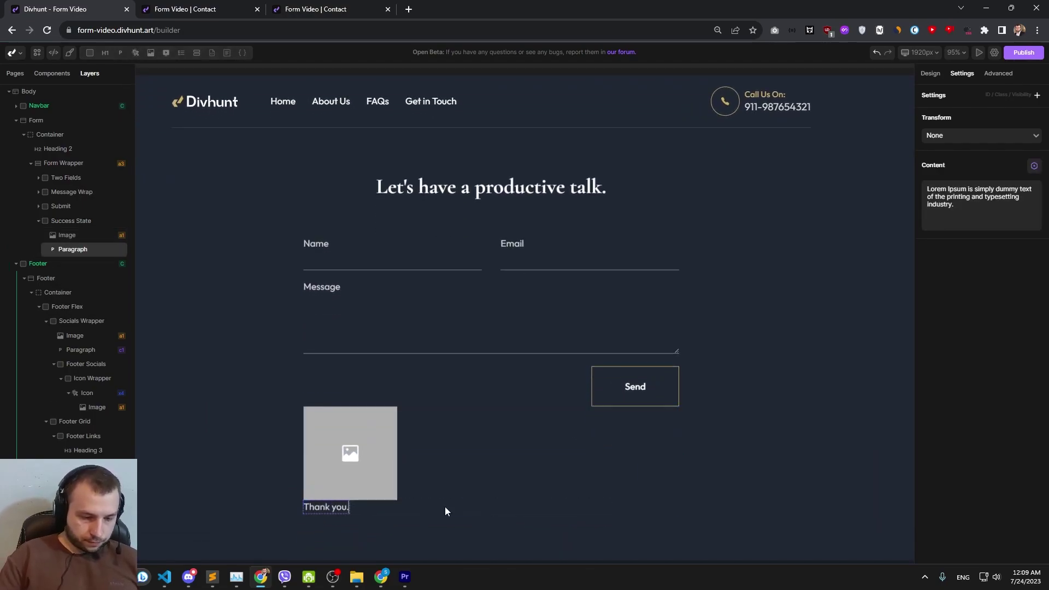
key(Escape)
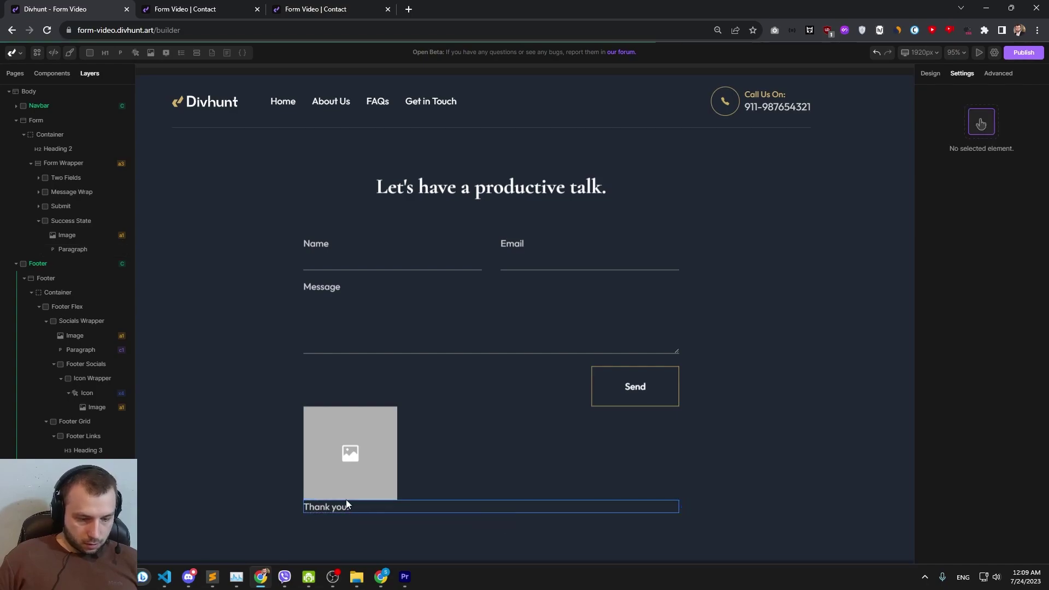
- Set the success image's source to CheckCircle.svg from Uploads
click(351, 461)
click(995, 220)
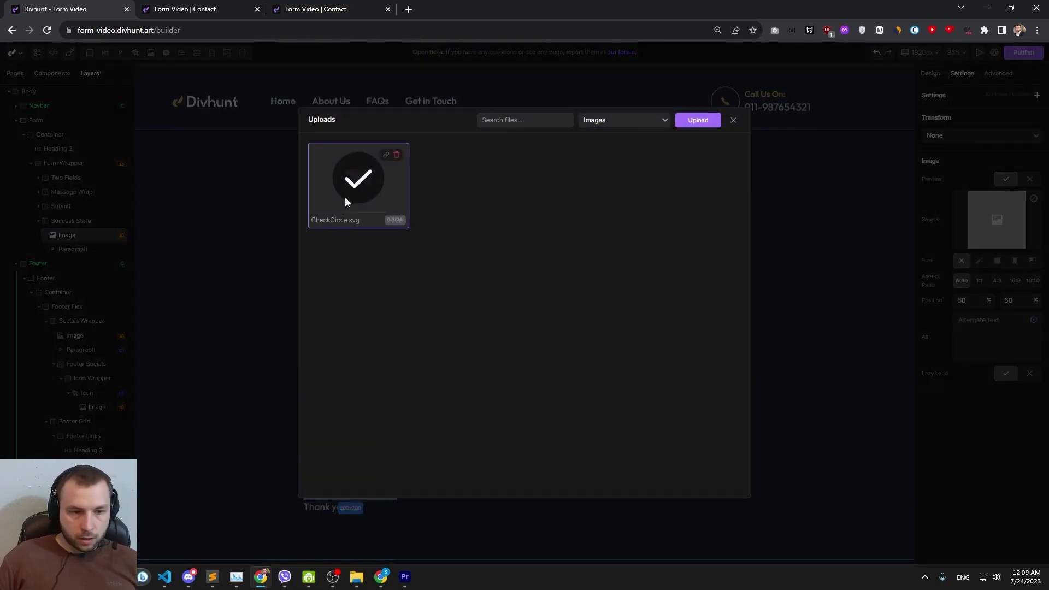
click(342, 194)
click(351, 440)
scroll(349, 438, up, 4)
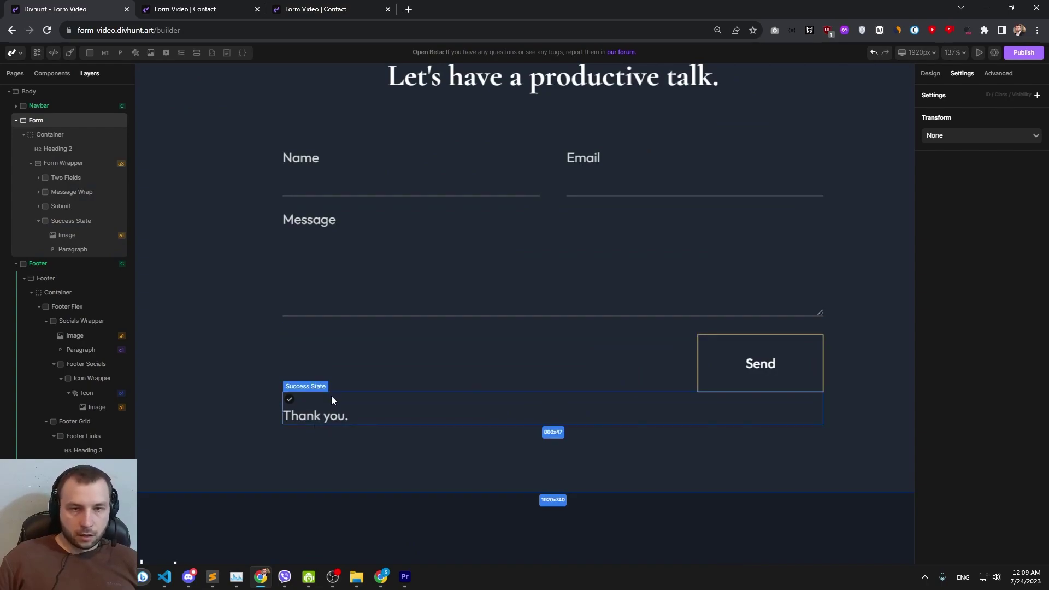
- Add the dh-form-success class to Success State via the Design tab's Selector field
click(70, 220)
click(930, 73)
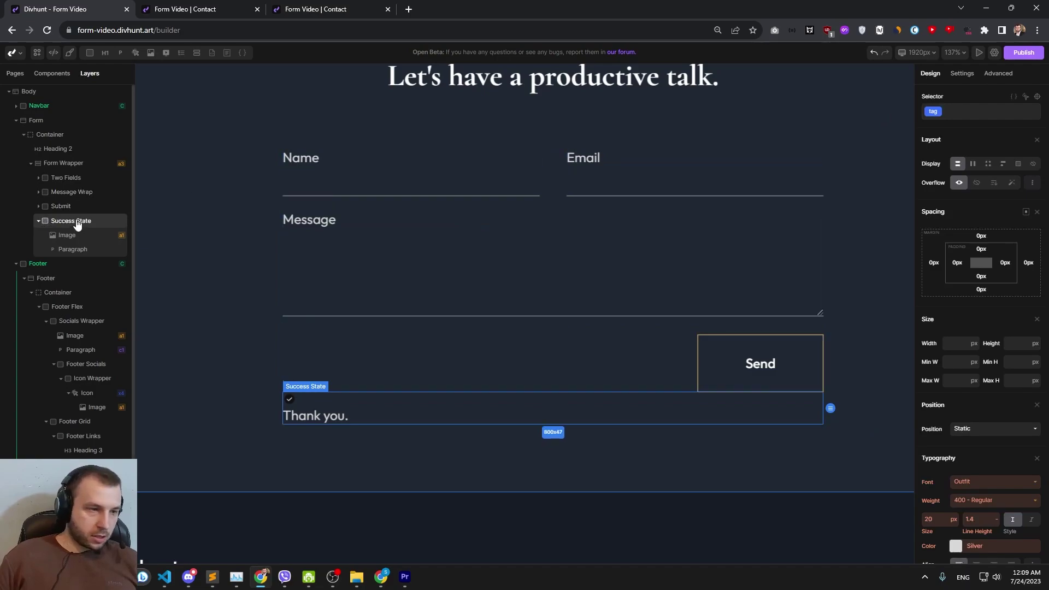
click(959, 114)
text(d)
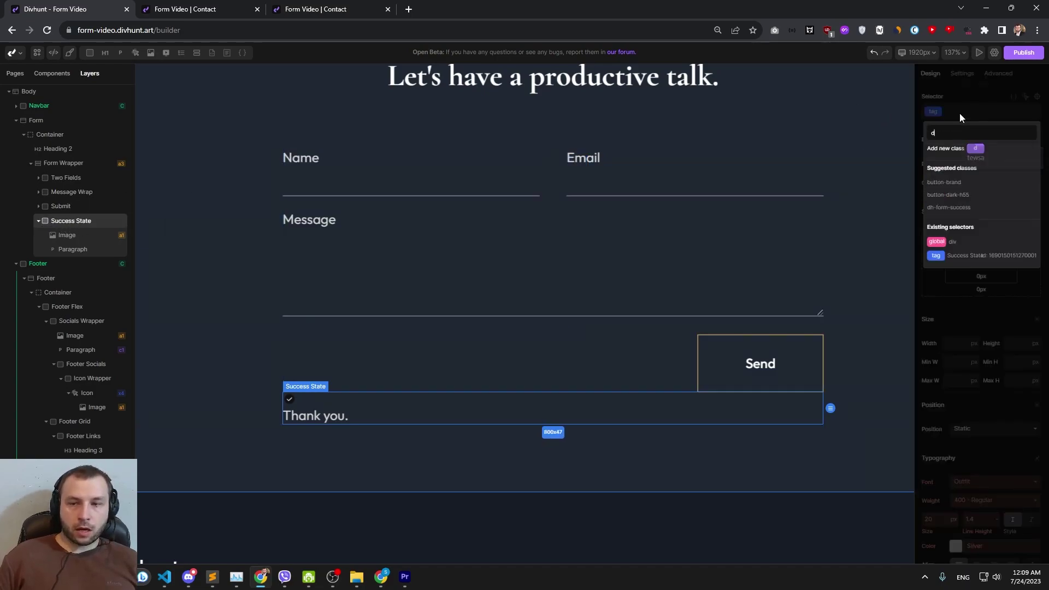
text(h-form-f)
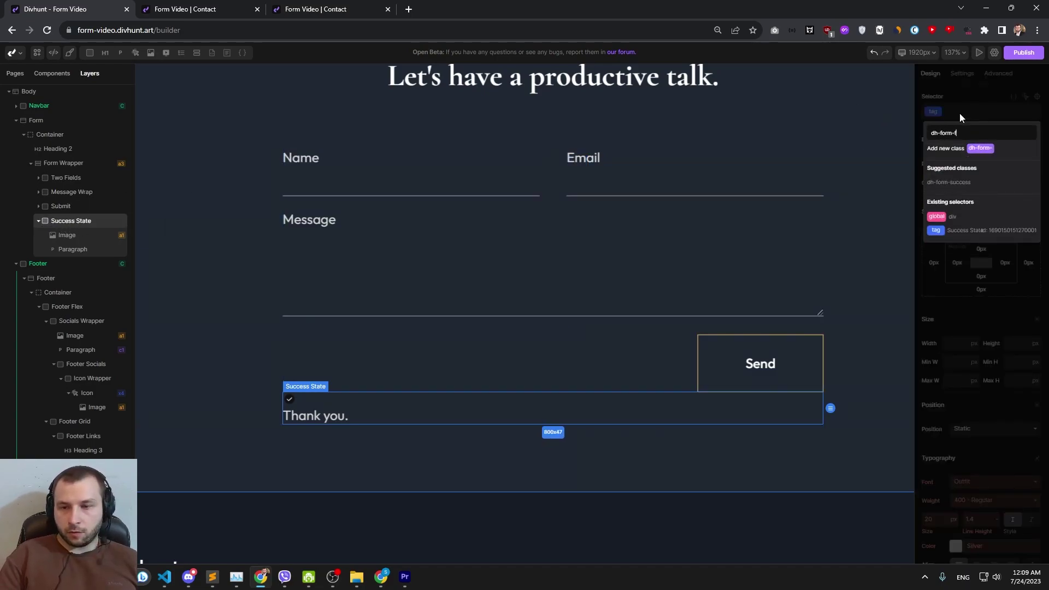
key(BackSpace)
key(BackSpace)
text(success)
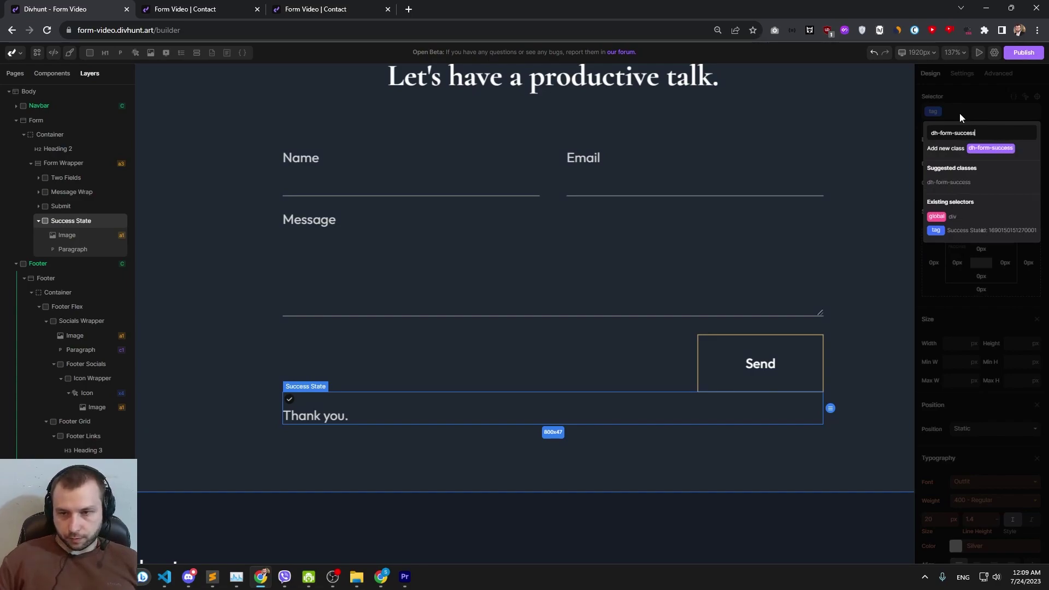
key(Return)
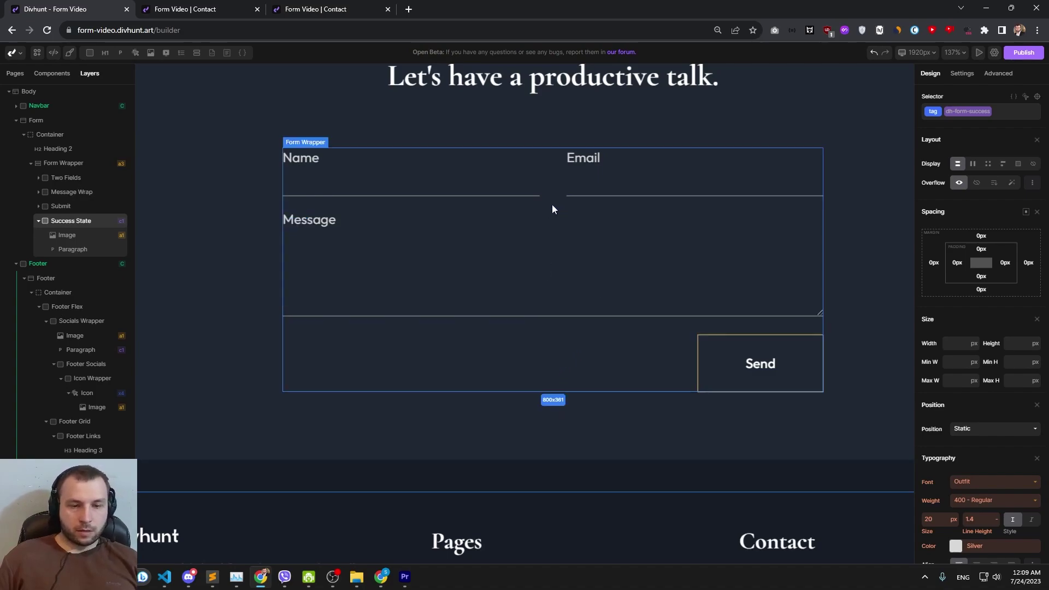
scroll(551, 198, down, 3)
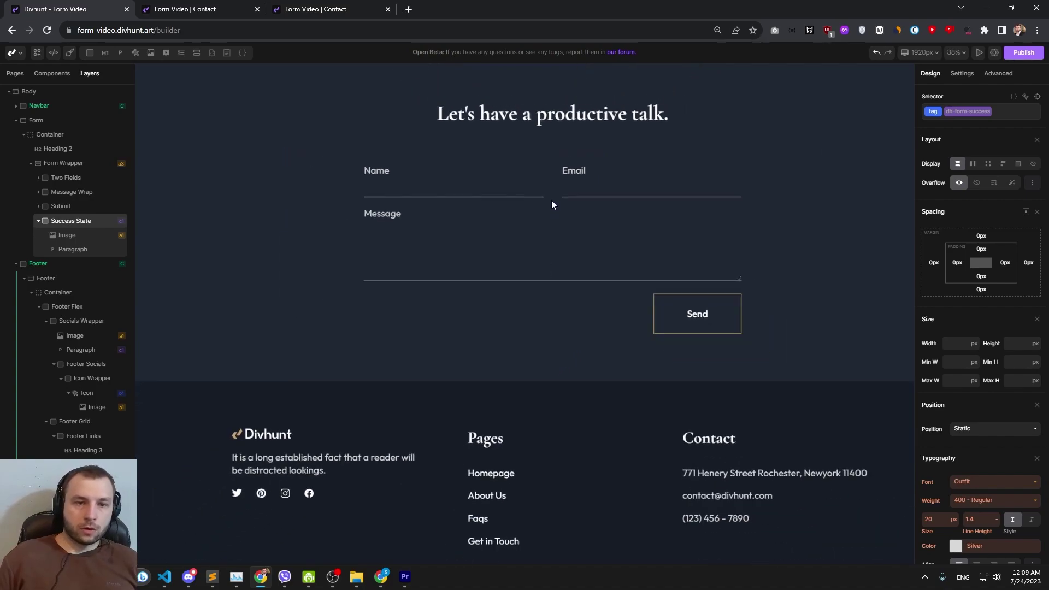
click(546, 203)
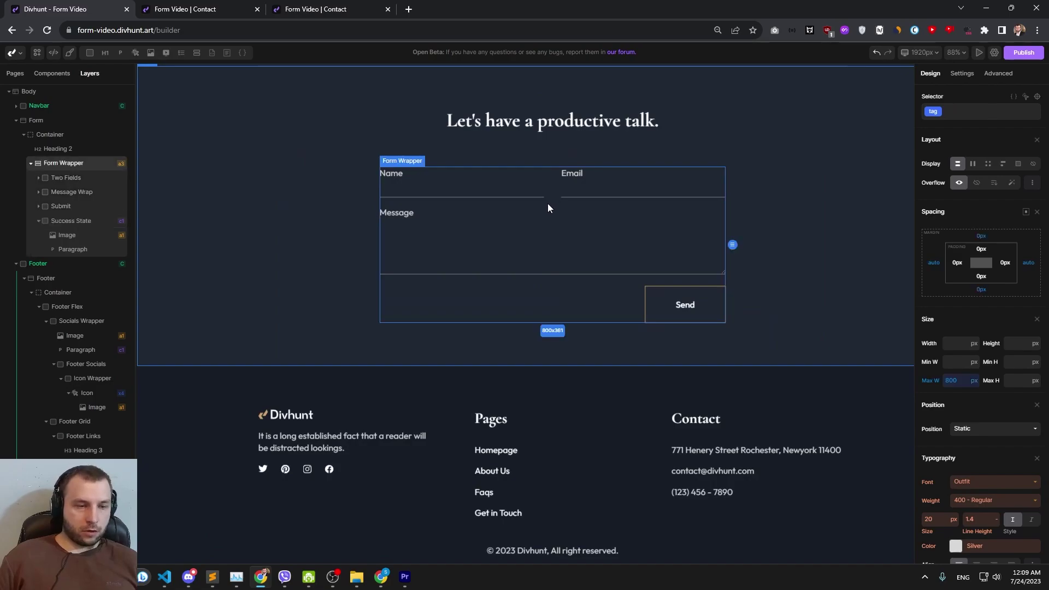
- Reload the live Contact page and fill in the Name and Email fields
click(186, 9)
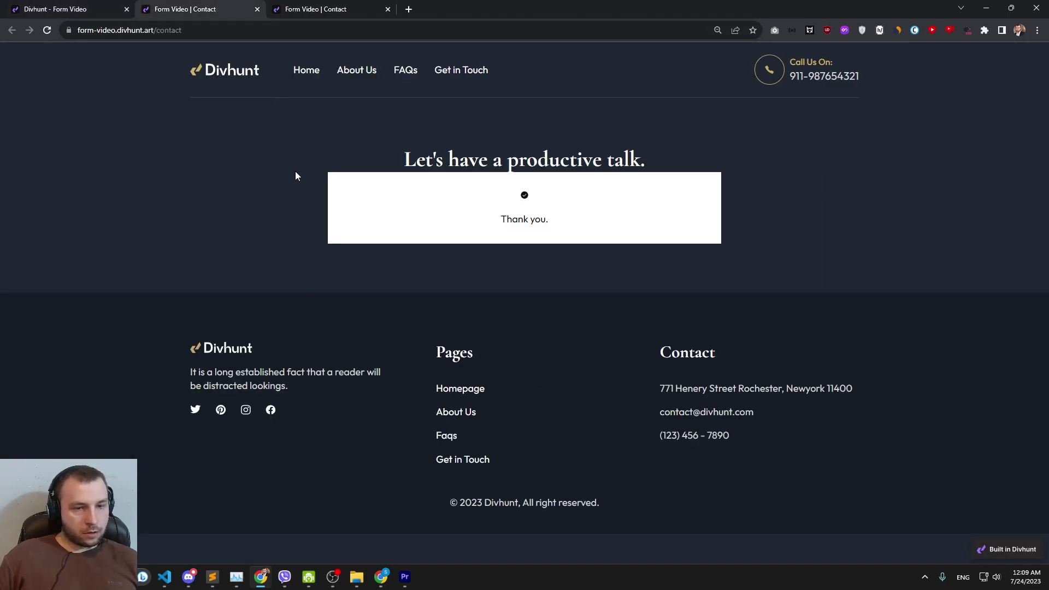
key(F5)
click(335, 234)
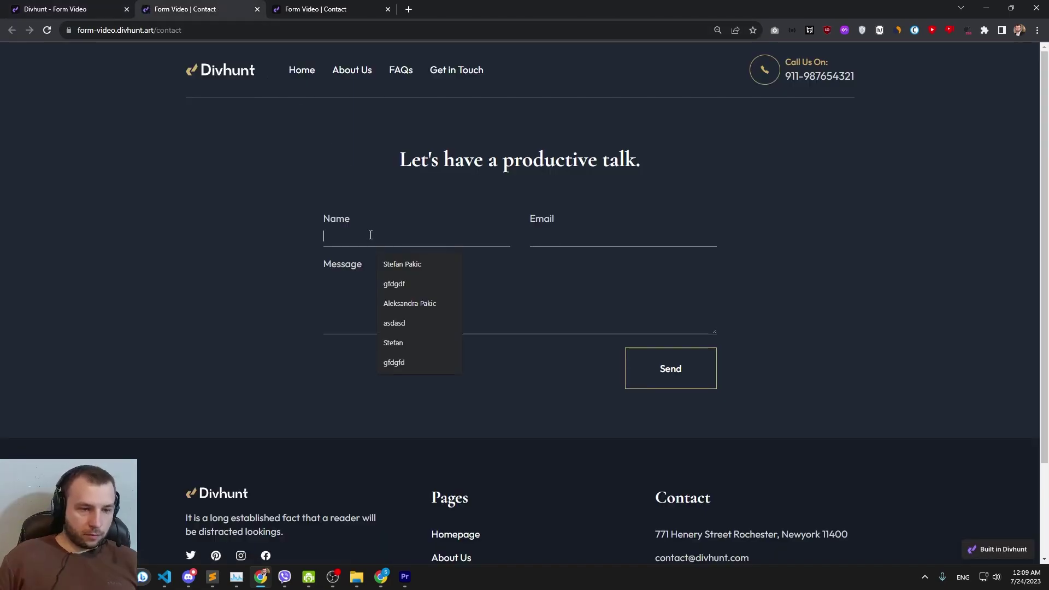
click(403, 266)
click(552, 236)
- Enter 'sadasd' as the message, send it, and go back to the builder
click(614, 260)
click(426, 297)
text(sadasd)
click(654, 369)
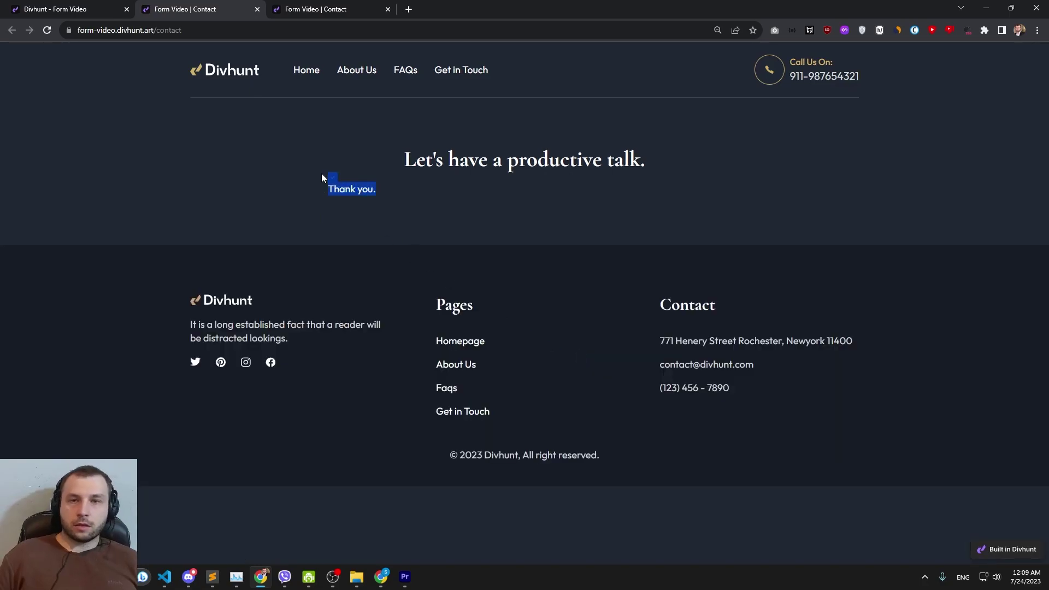
click(321, 178)
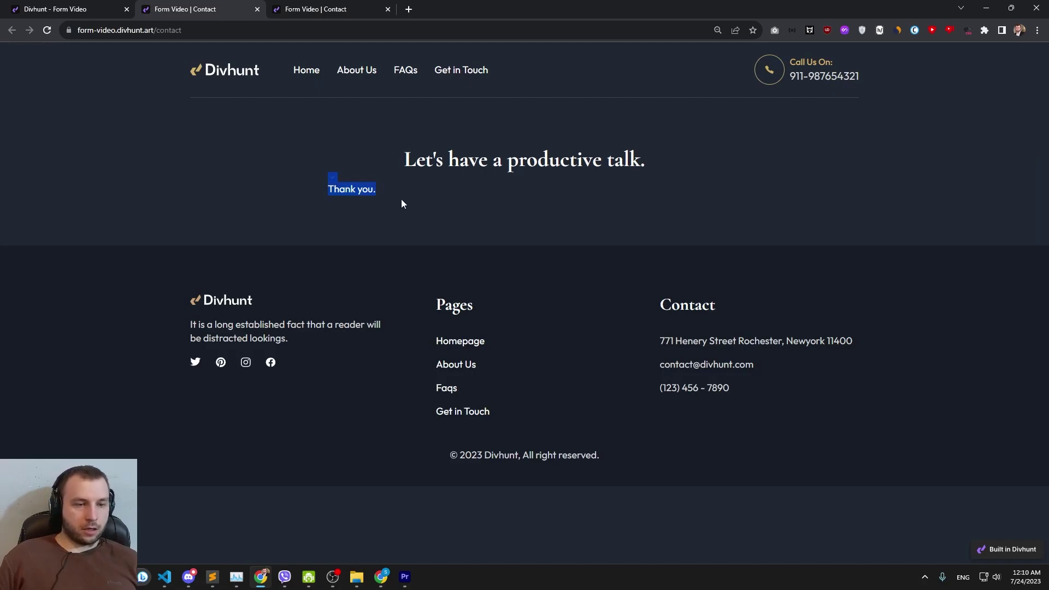
click(402, 214)
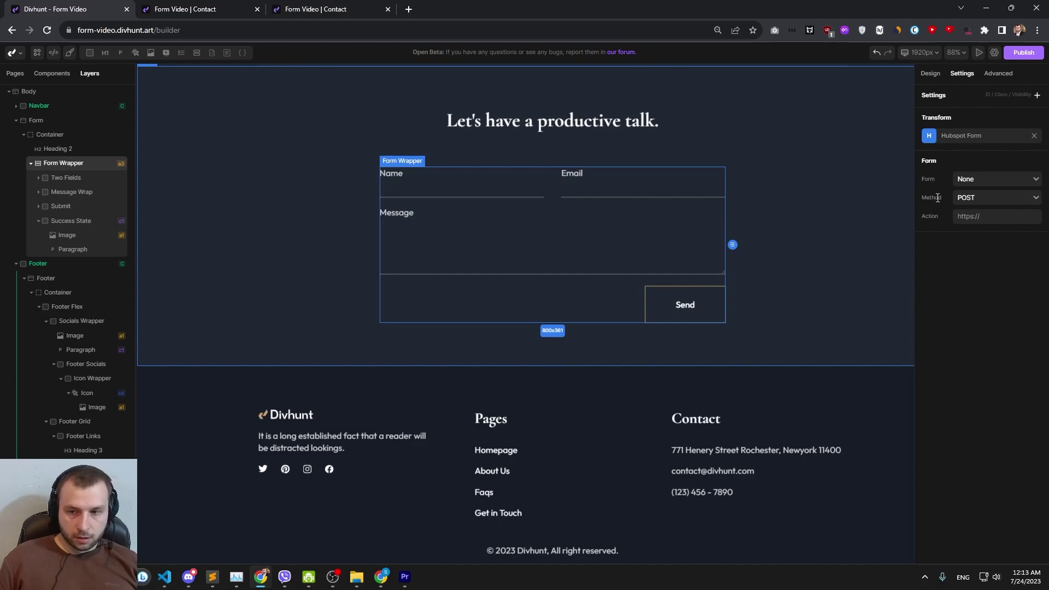
- Link the Form Wrapper to Contact Form and open that form's project settings
click(967, 182)
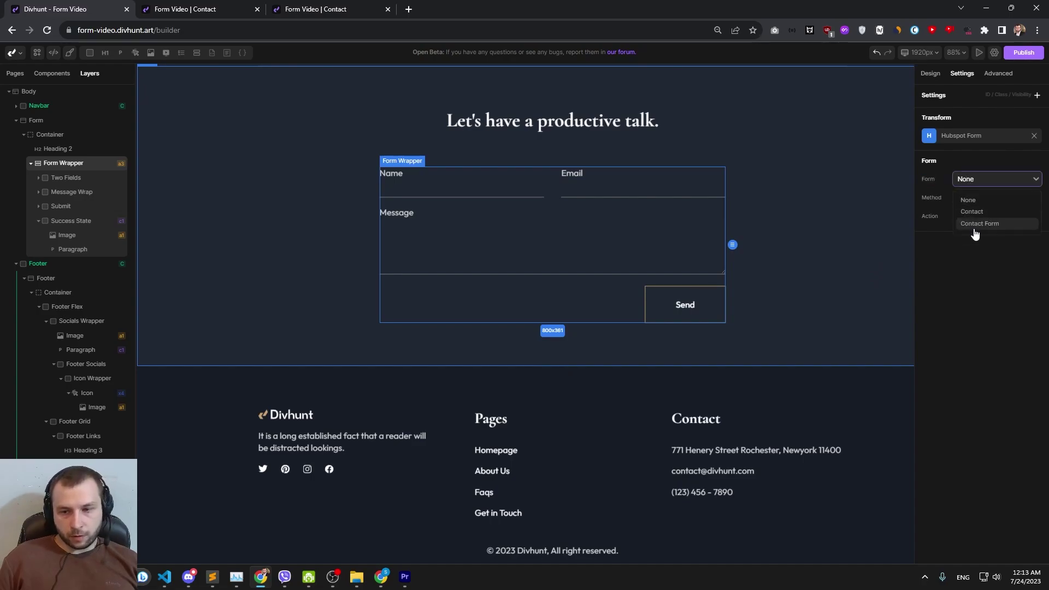
click(978, 224)
click(993, 52)
click(46, 123)
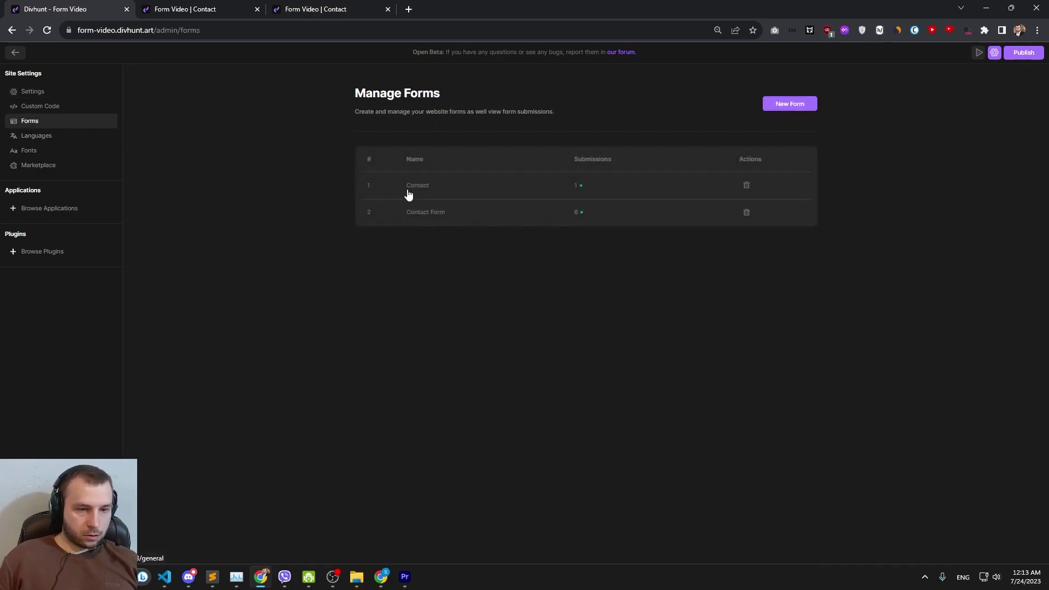
click(424, 213)
- Review the required Name, Email and Message fields and the 'Thank you' success message
scroll(442, 252, down, 3)
scroll(517, 447, up, 3)
scroll(424, 342, down, 3)
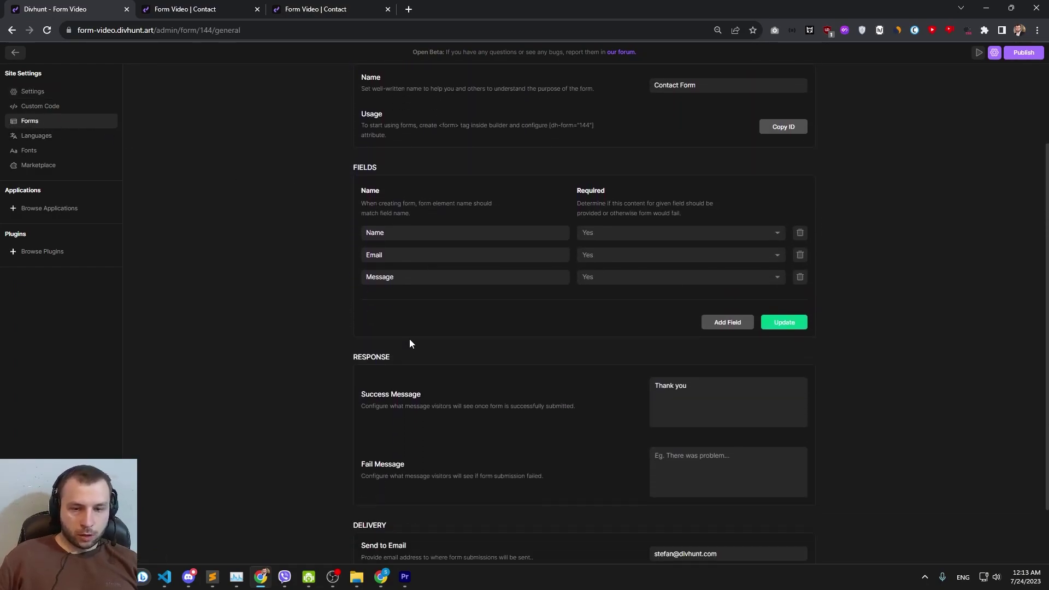
scroll(501, 317, up, 3)
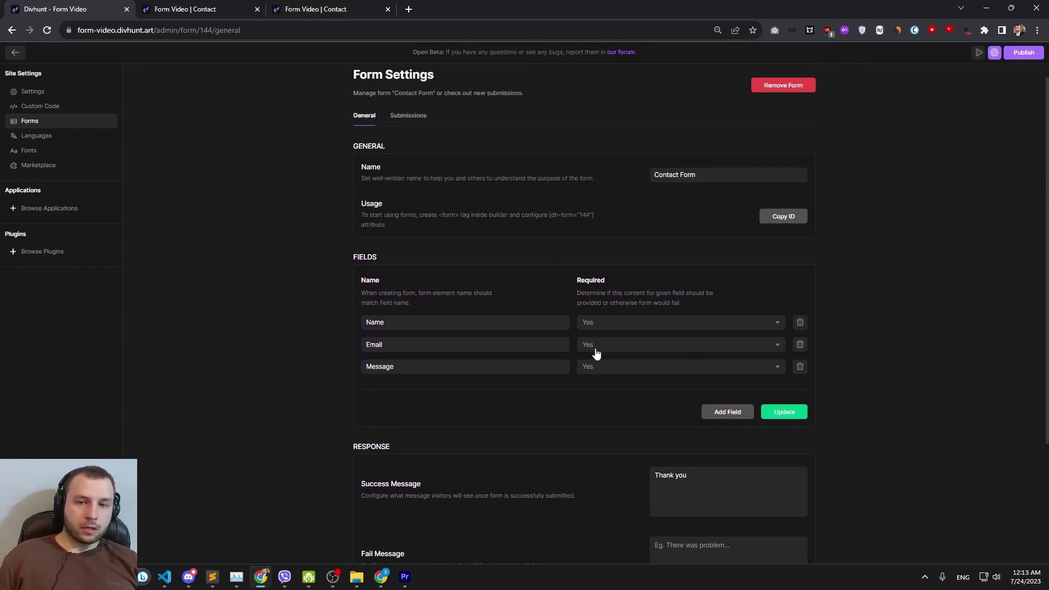
scroll(595, 346, down, 3)
drag(537, 320, 354, 324)
double_click(697, 319)
scroll(866, 188, up, 4)
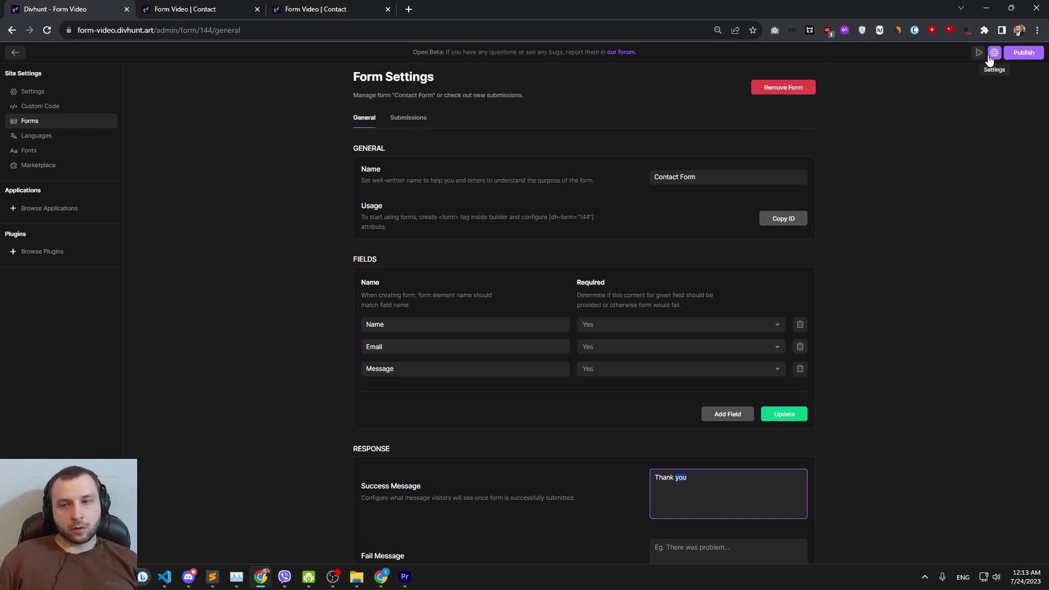
click(994, 53)
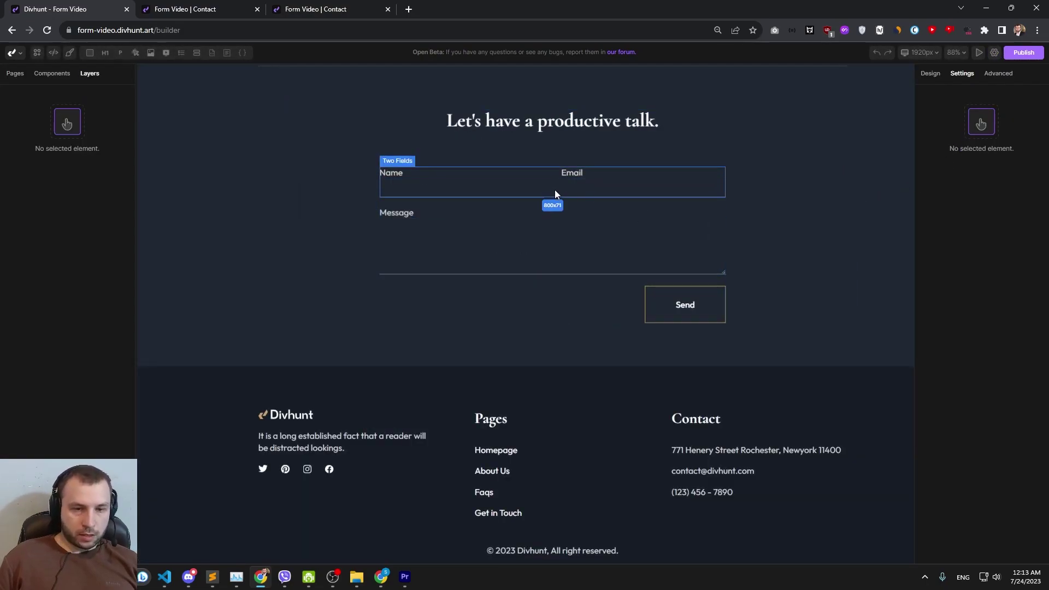
- Save the Form Wrapper's Hubspot Form transform options with On Submit set to Custom
click(552, 203)
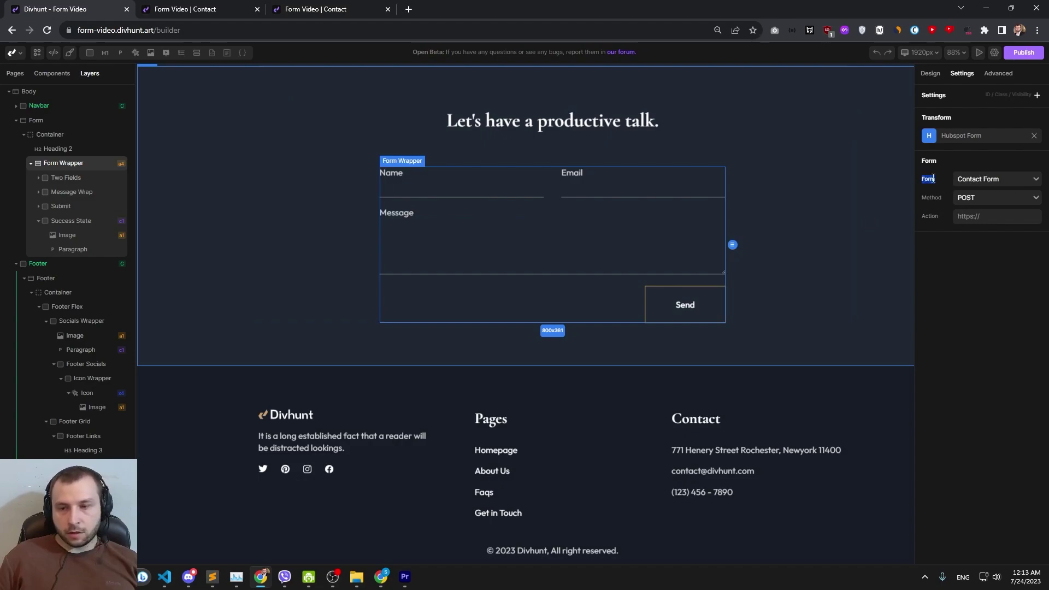
click(955, 138)
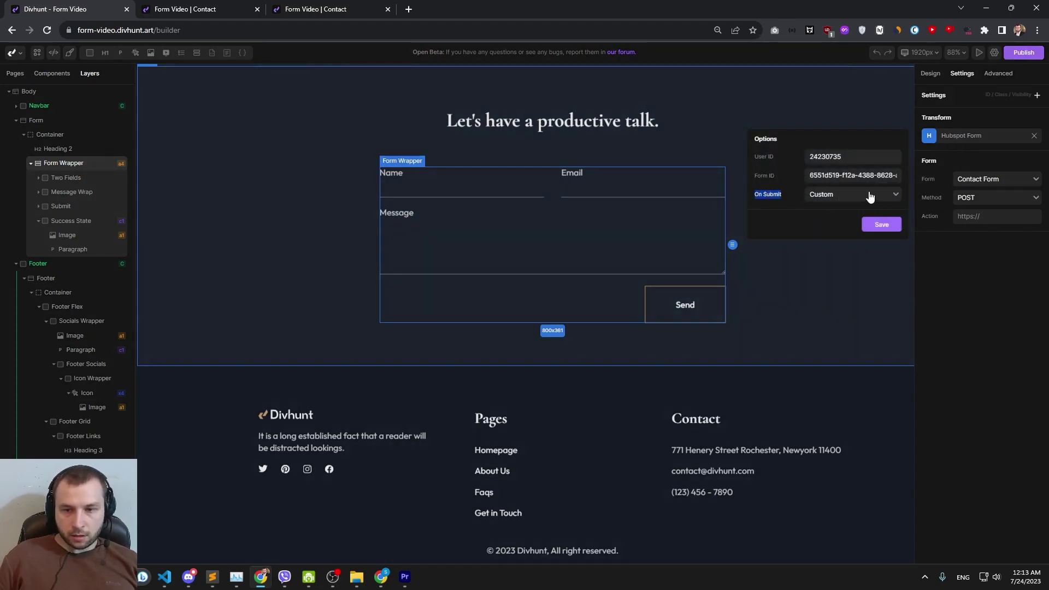
drag(754, 196, 874, 199)
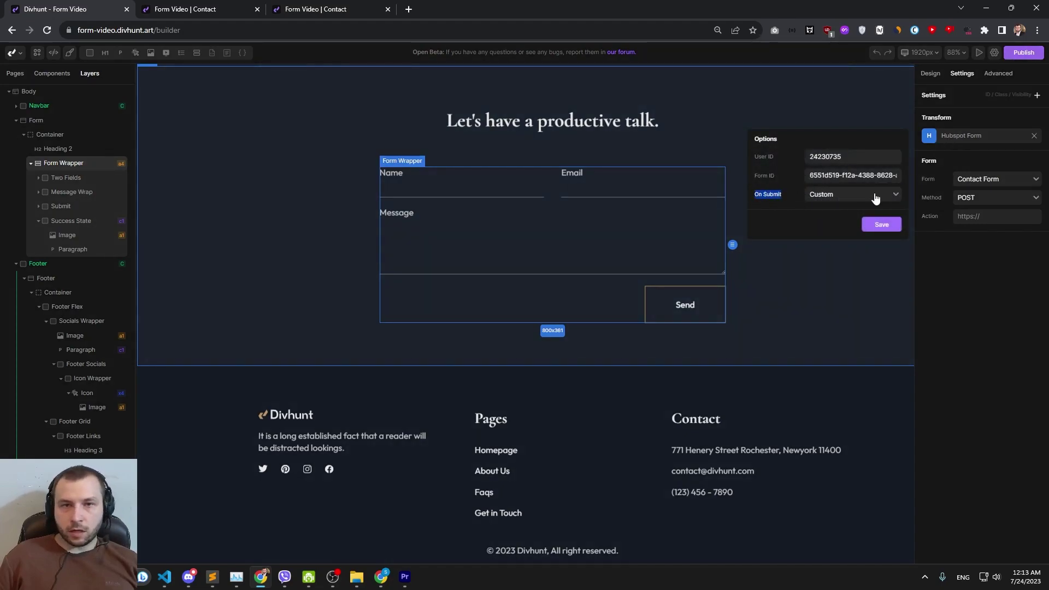
click(881, 225)
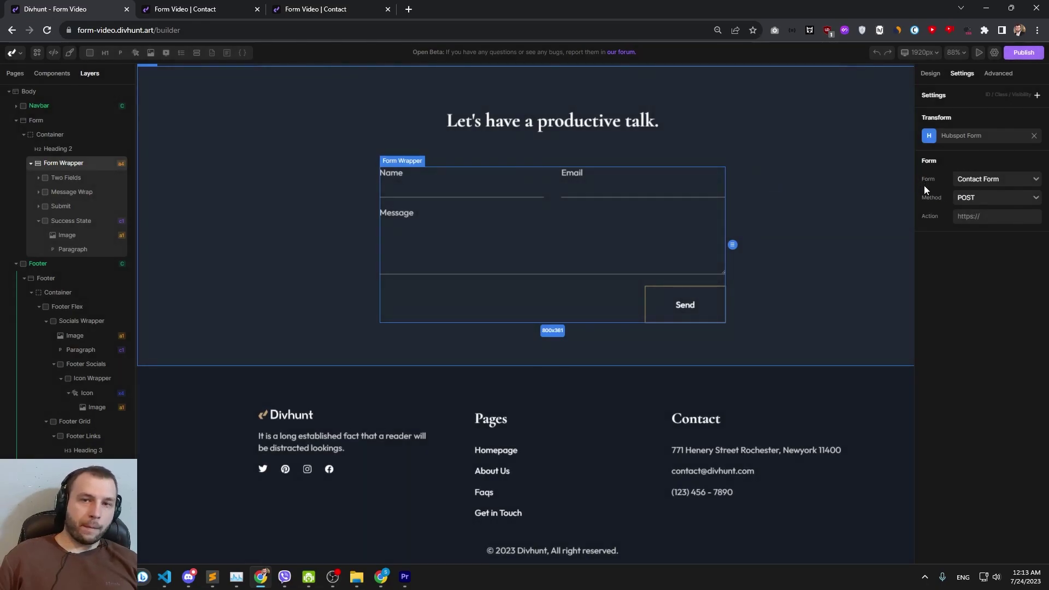